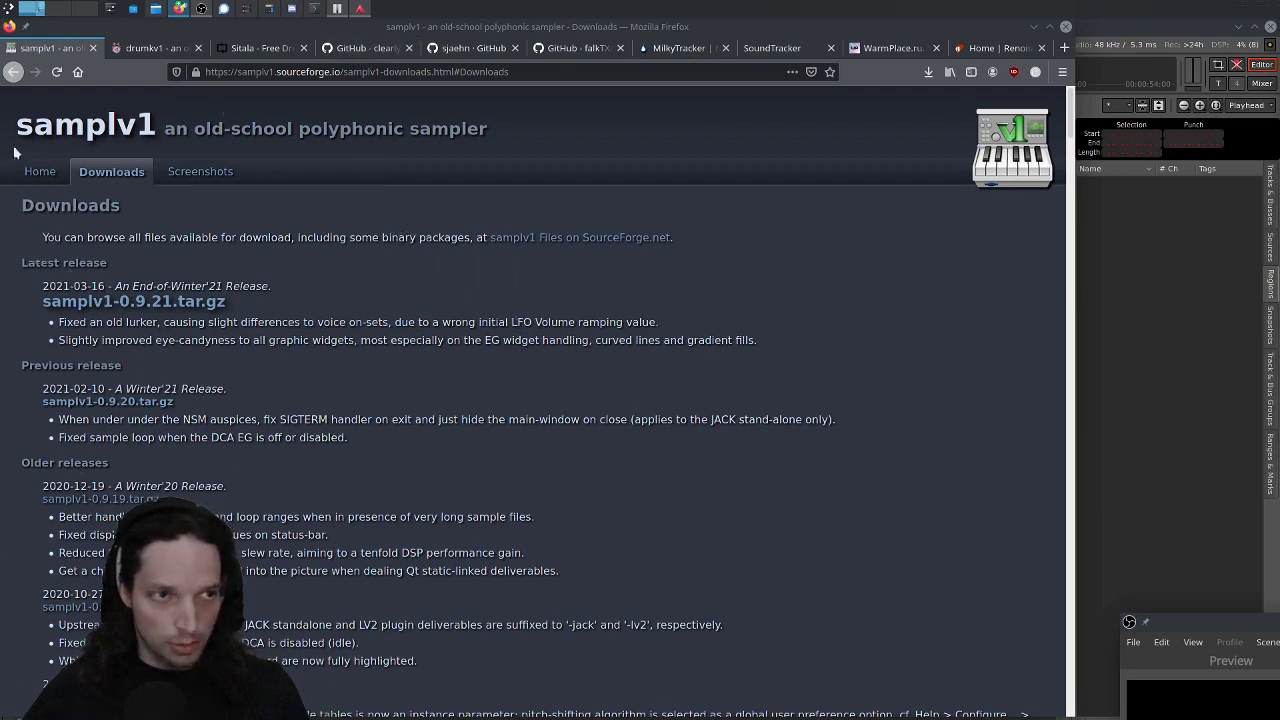
- Compare the samplv1 and drumkv1 project page headings in the browser
left_click_drag(17, 128, 155, 130)
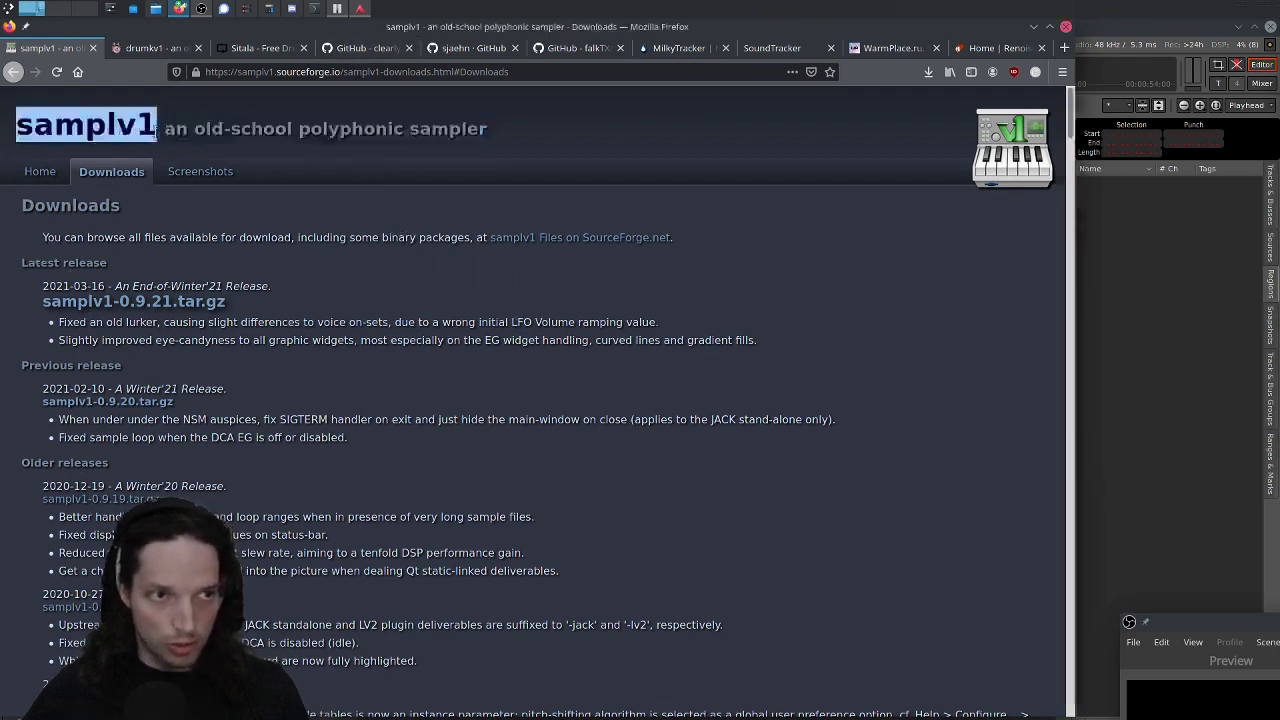
left_click(152, 48)
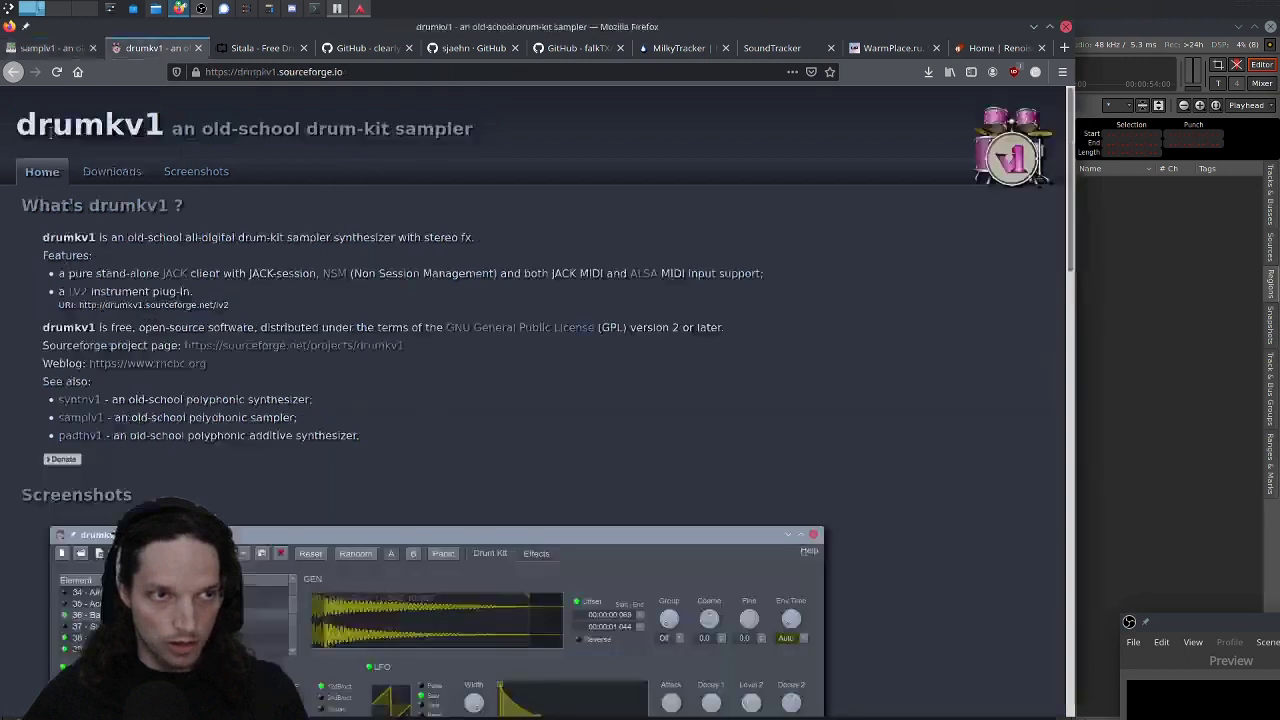
left_click_drag(17, 128, 166, 125)
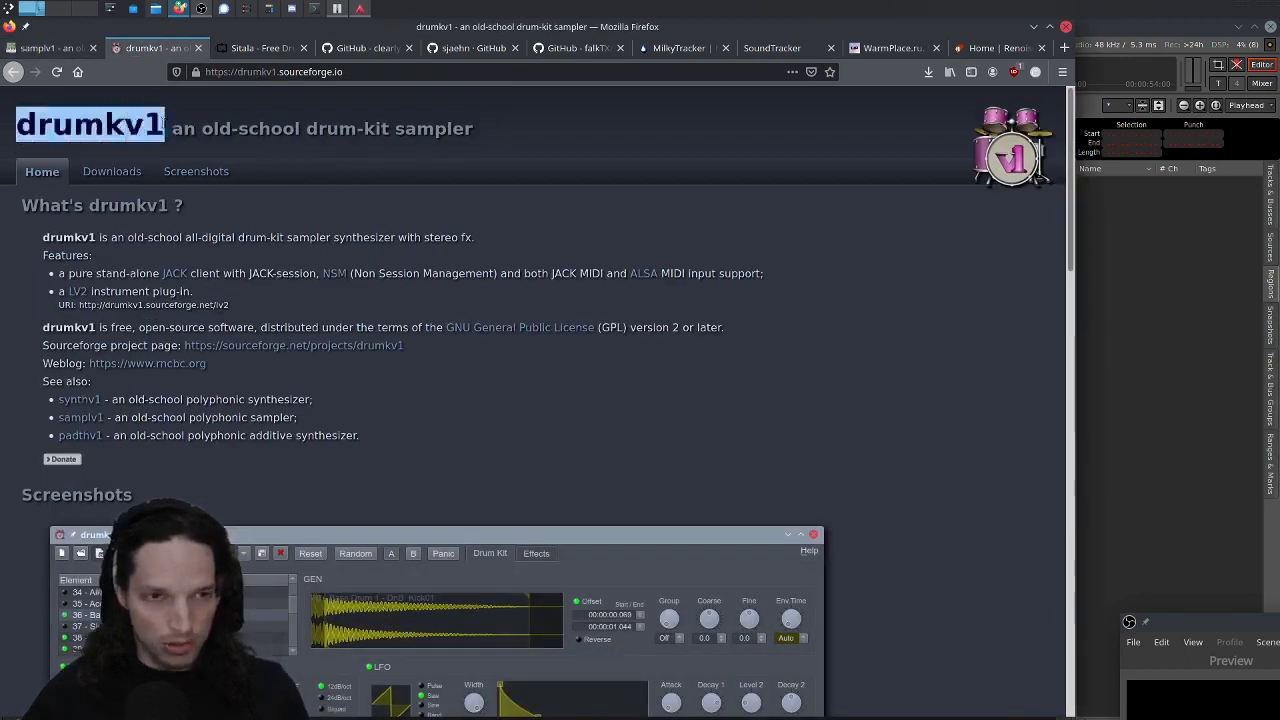
scroll(538, 336, "down", 5)
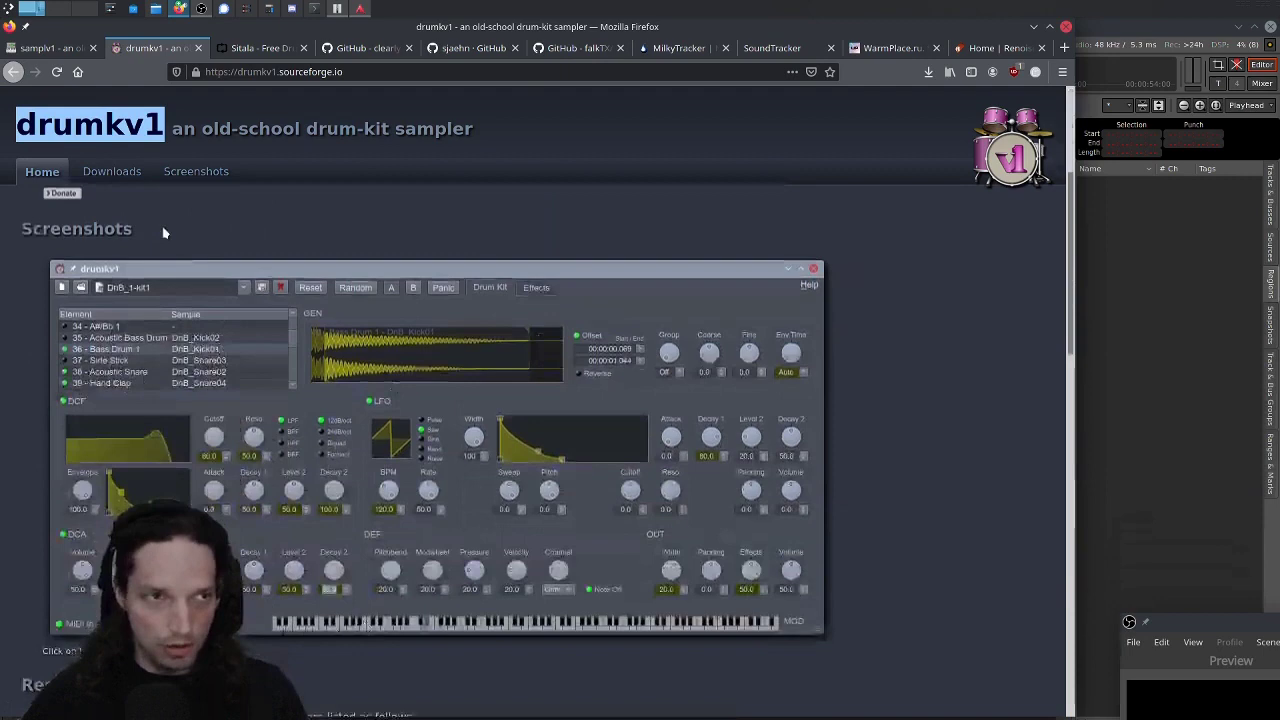
- Return to the samplv1 downloads page, then bring the empty Ardour session forward
left_click(51, 47)
scroll(495, 312, "down", 2)
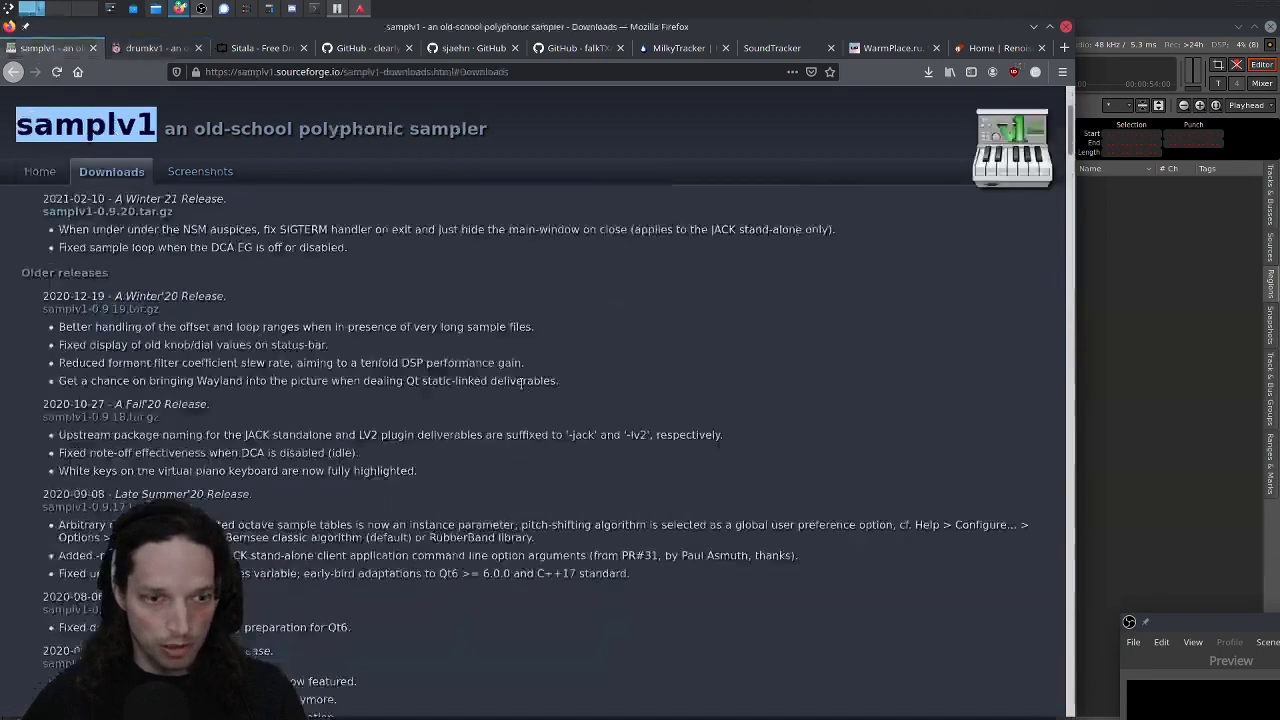
scroll(495, 312, "up", 2)
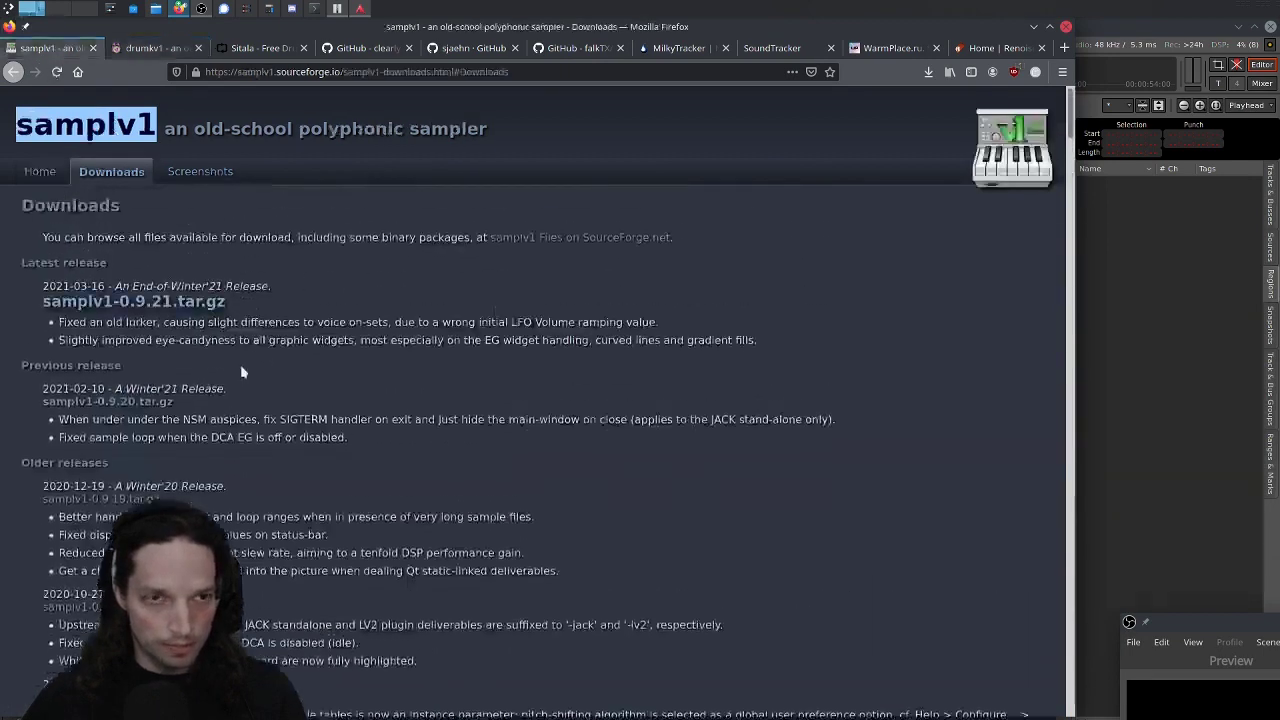
left_click(362, 10)
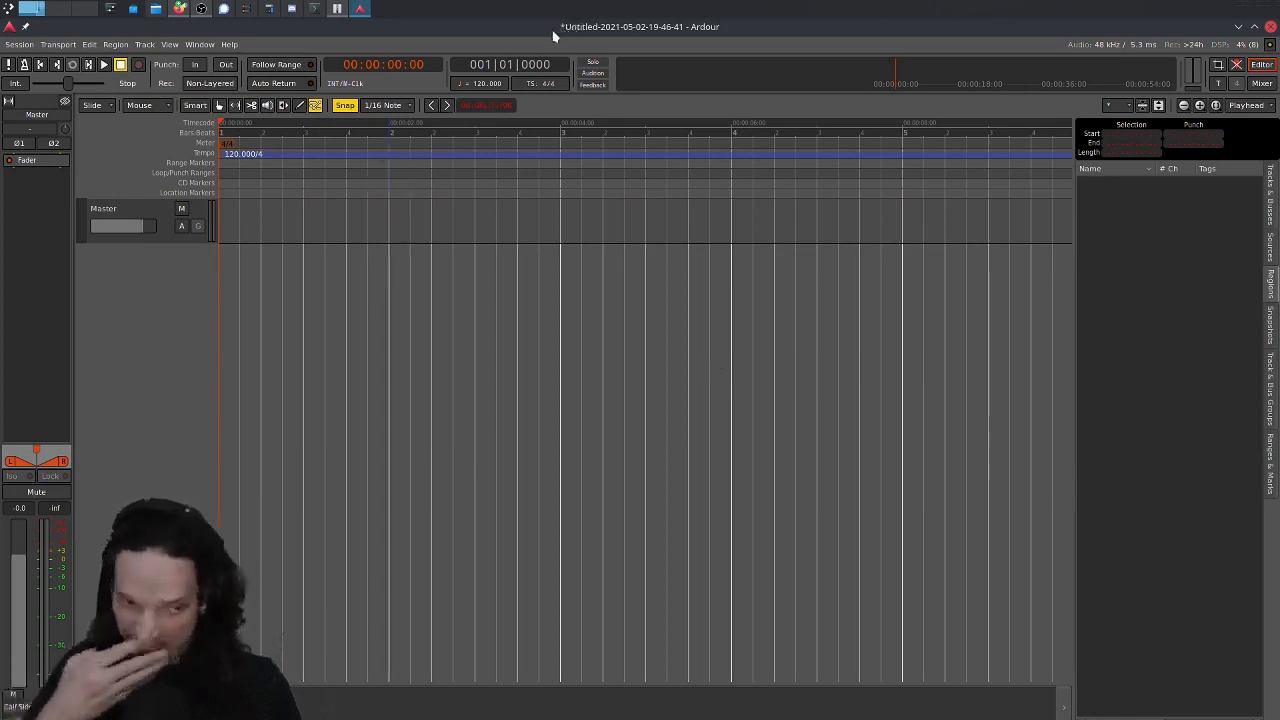
- Open the Add Track/Bus/VCA dialog from the empty track-header area
double_click(144, 280)
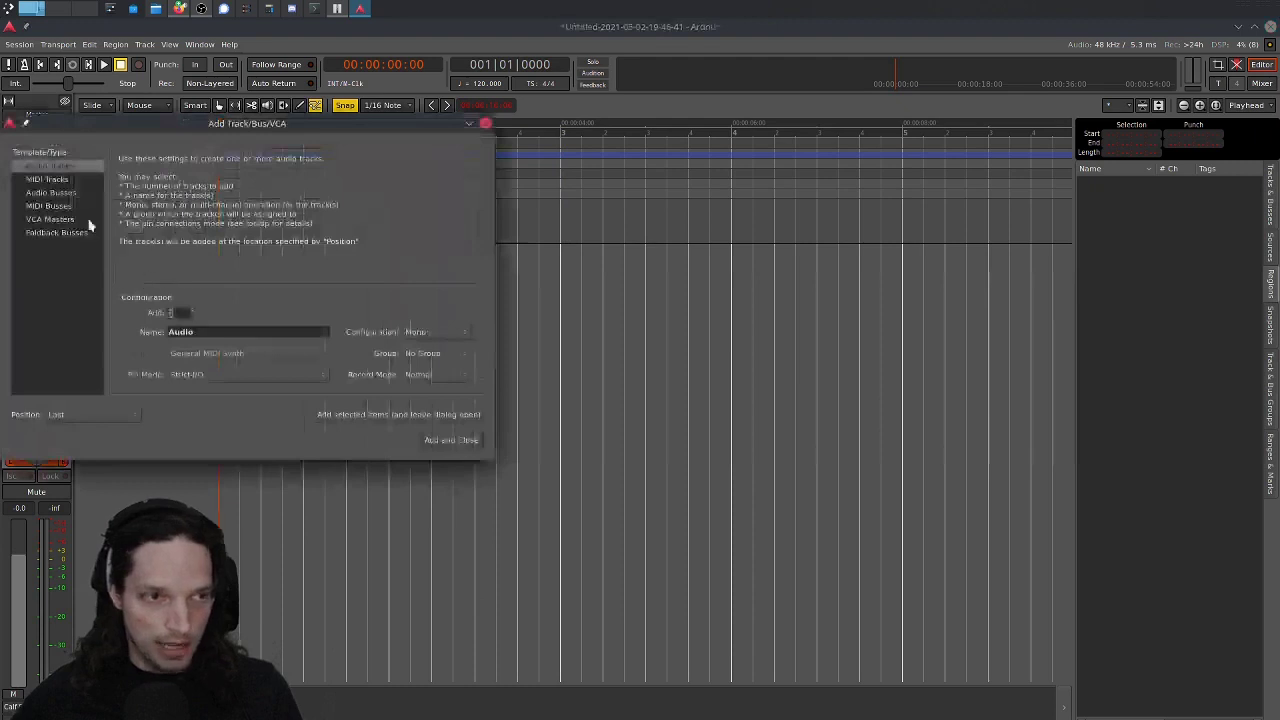
left_click_drag(135, 124, 571, 198)
left_click(920, 203)
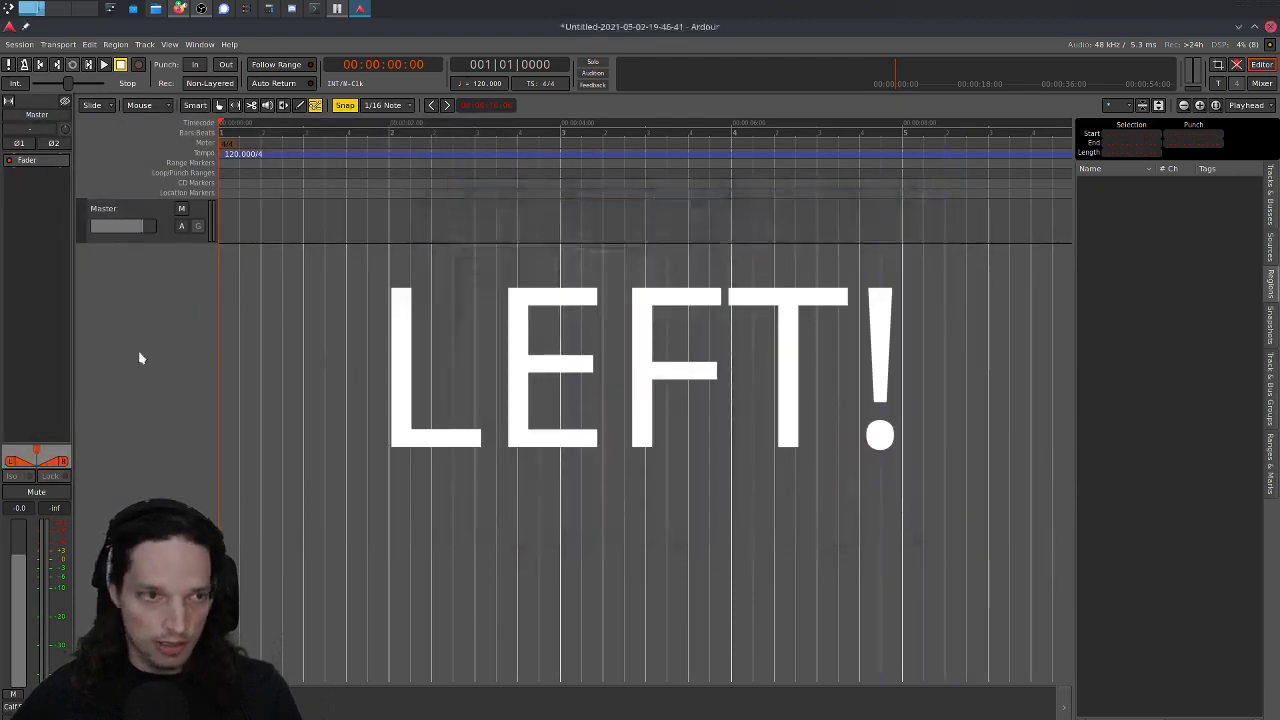
double_click(157, 314)
- Choose one MIDI track using the drumkv1 instrument plugin
left_click(62, 214)
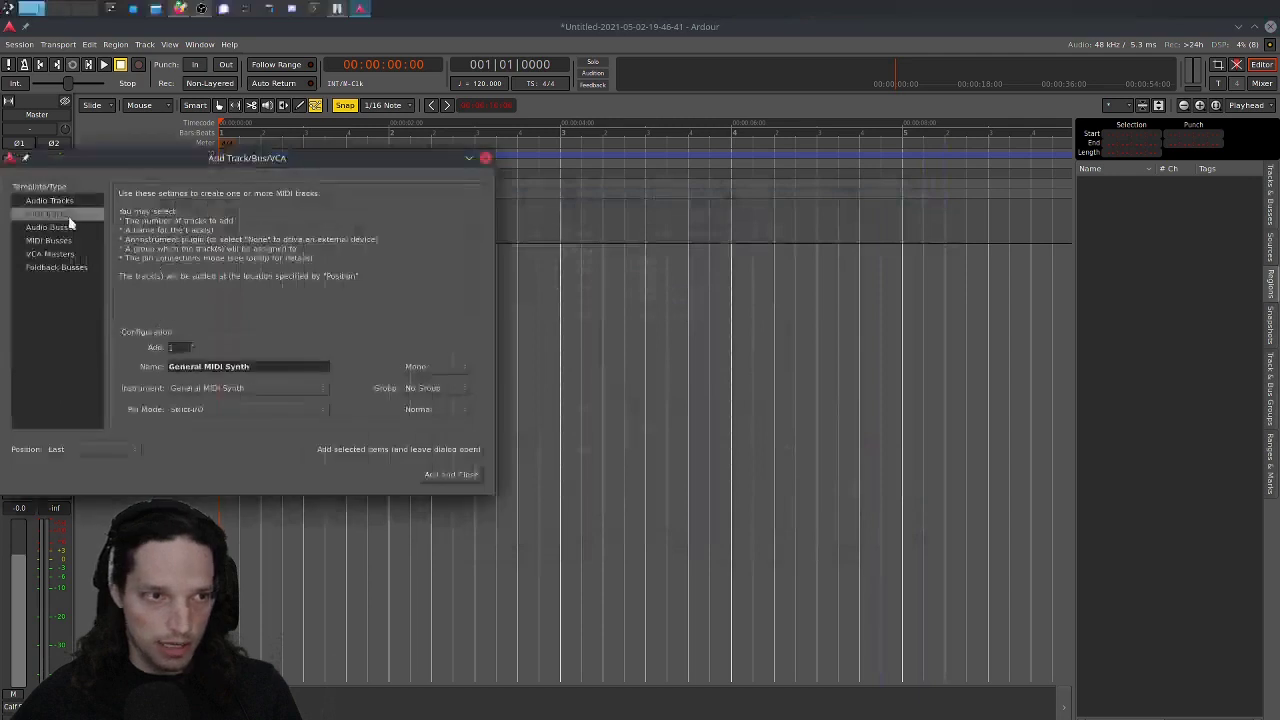
left_click(273, 397)
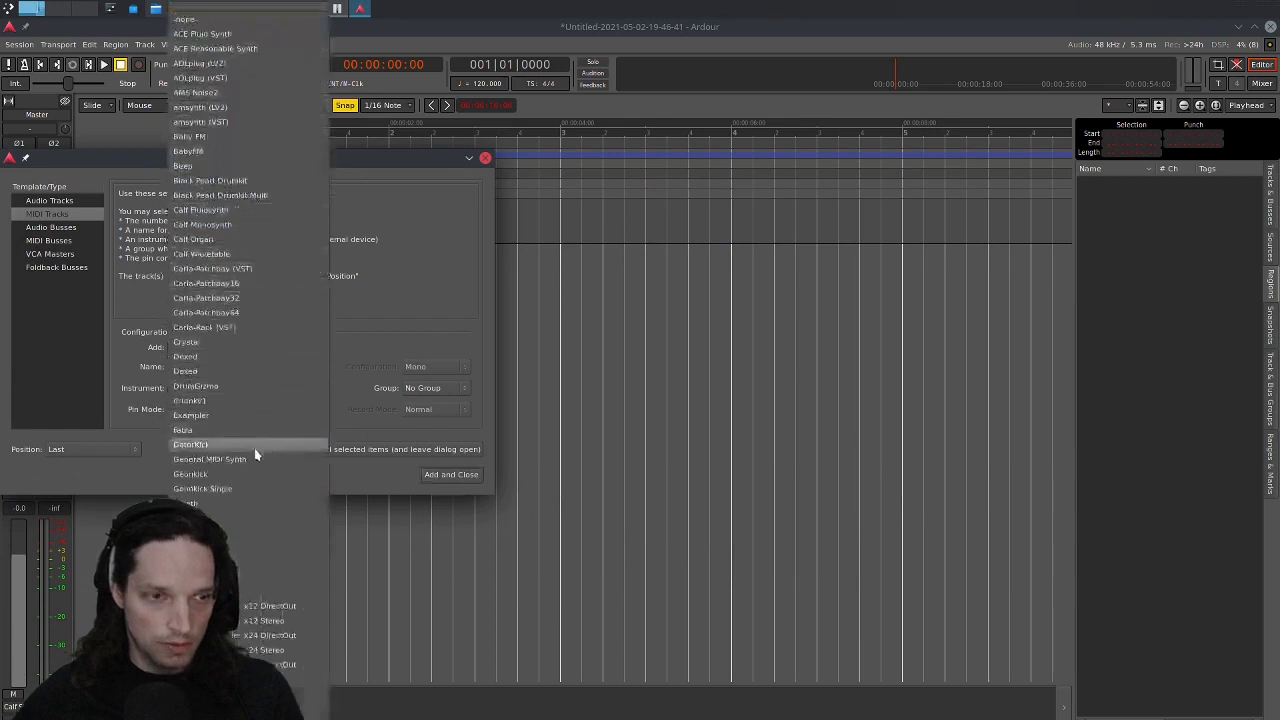
left_click(212, 400)
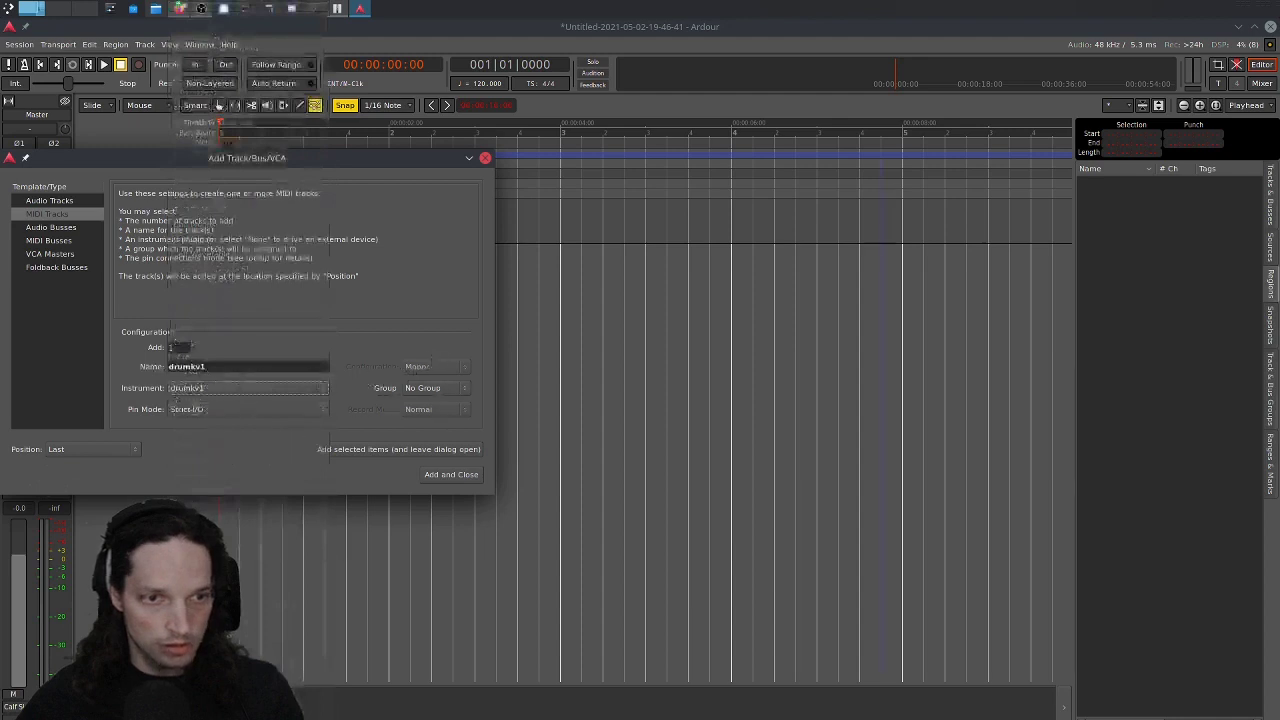
- Add the drumkv1 MIDI track and make its header taller to reveal the piano roll
left_click(449, 476)
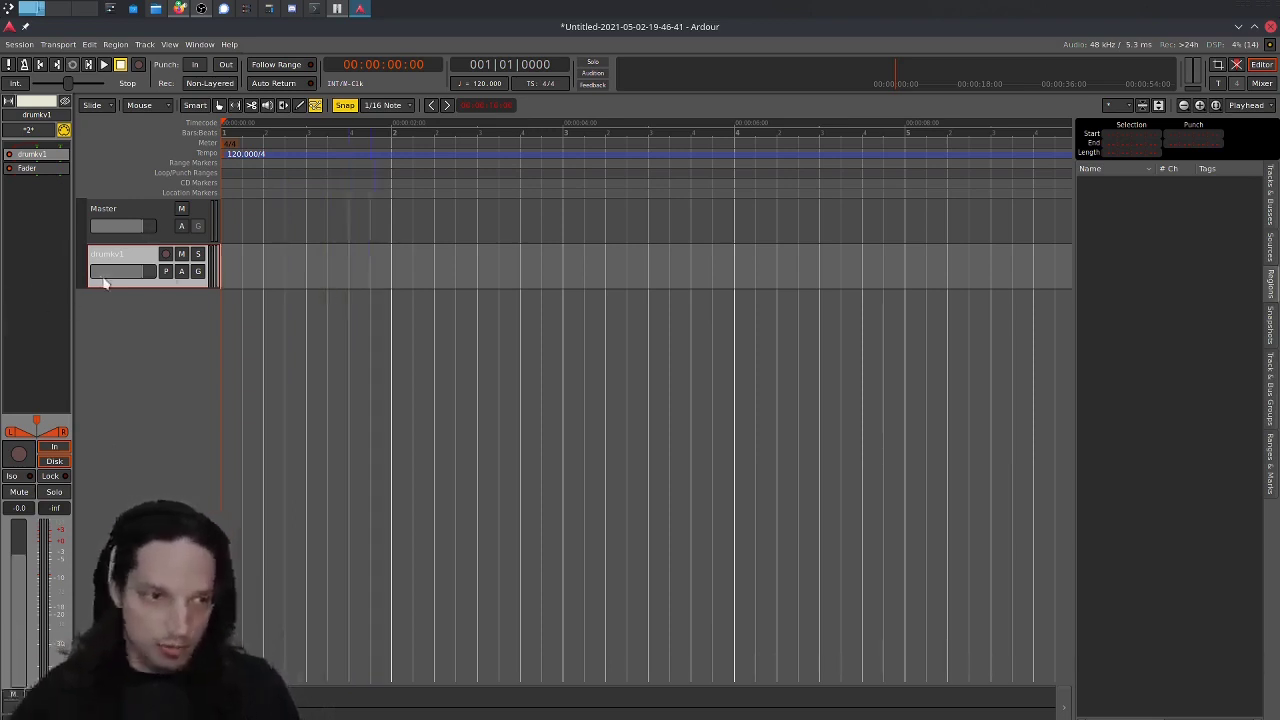
left_click_drag(114, 287, 150, 684)
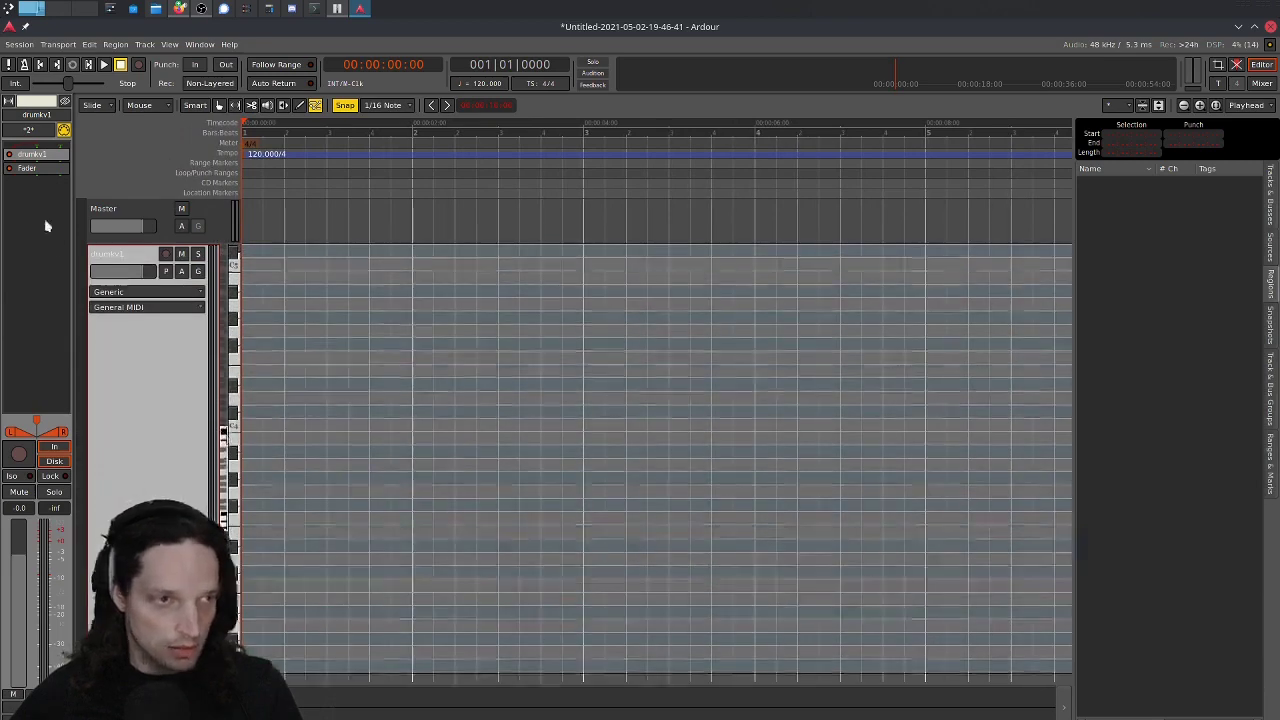
- Open the drumkv1 plugin window and centre it over the editor
double_click(33, 156)
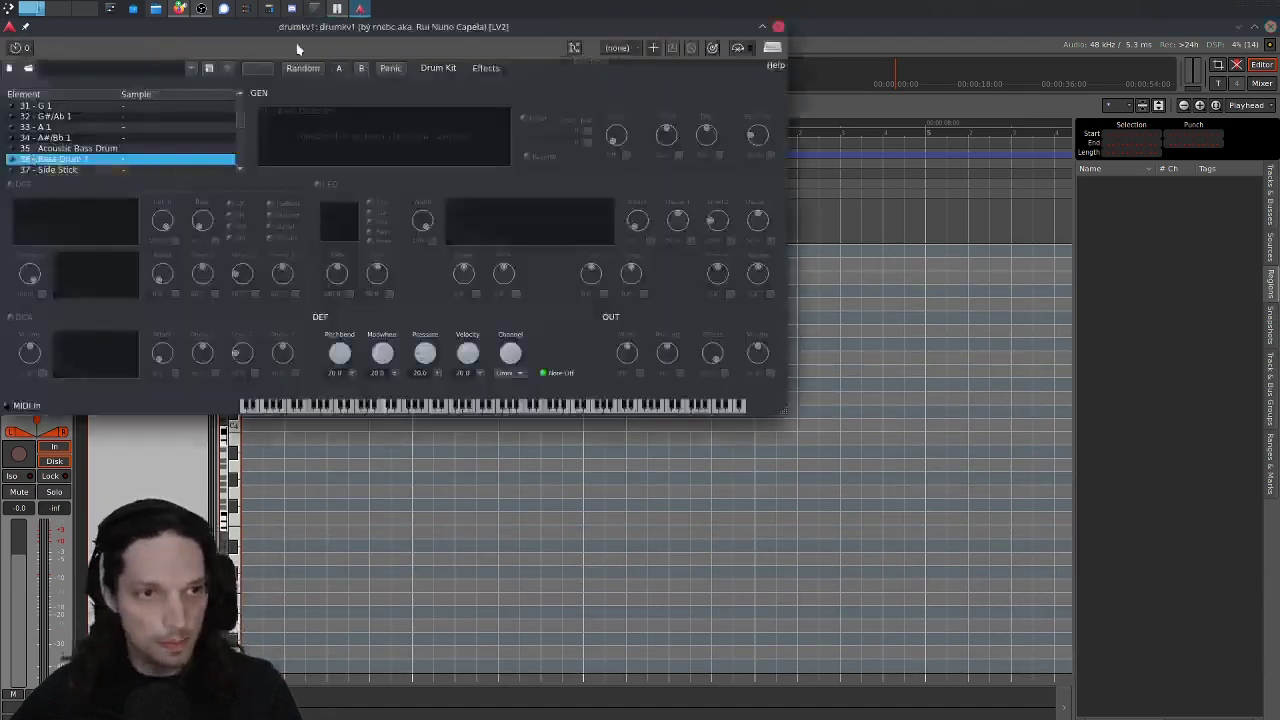
left_click_drag(290, 28, 549, 259)
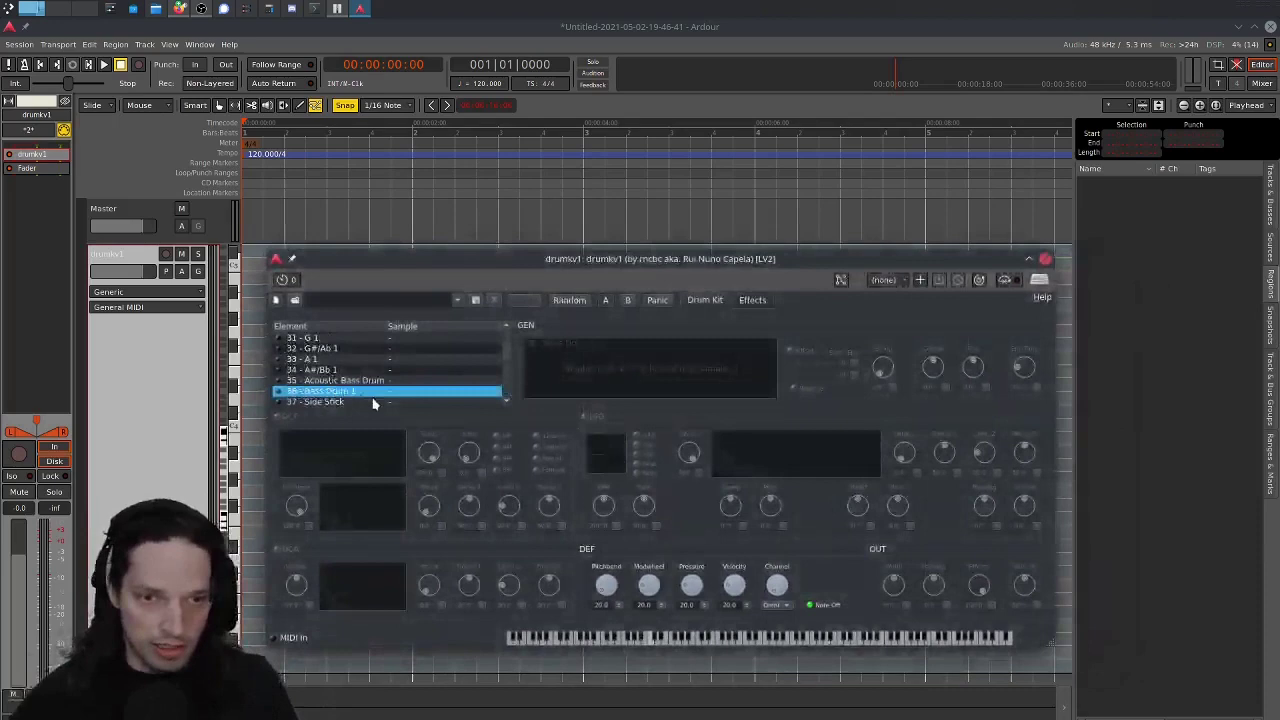
scroll(335, 383, "down", 3)
scroll(335, 383, "up", 3)
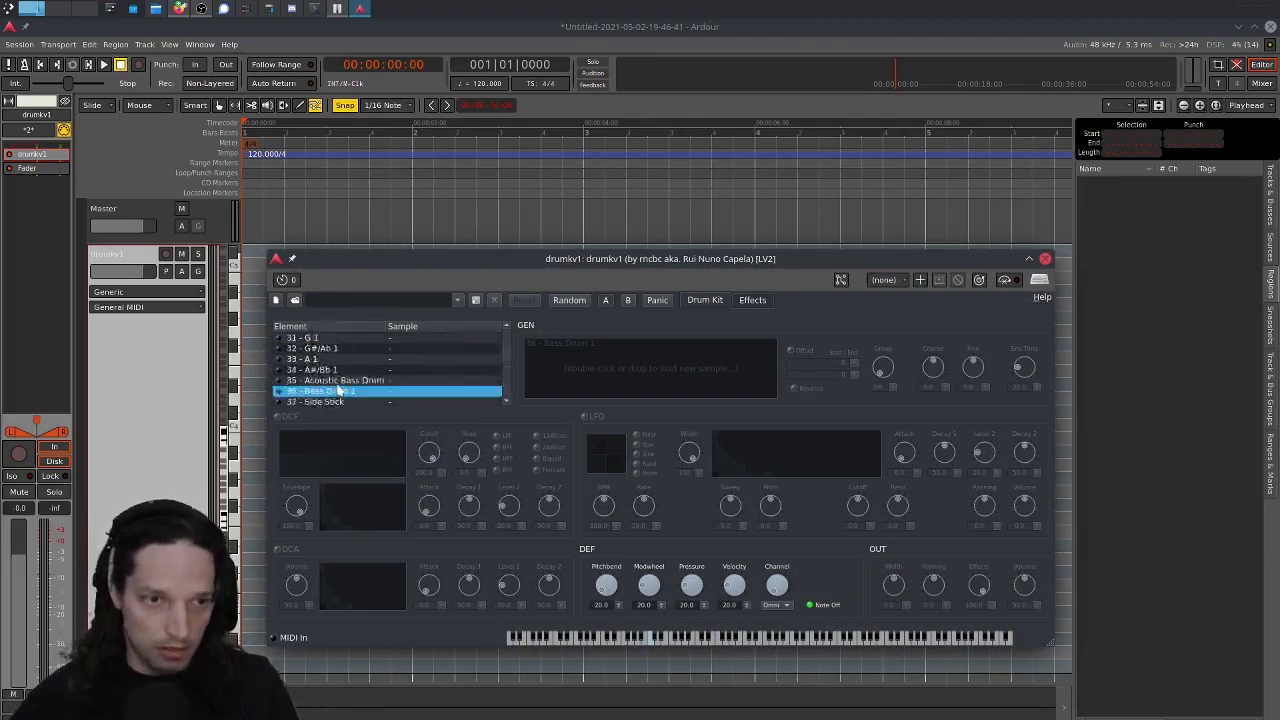
scroll(340, 390, "down", 4)
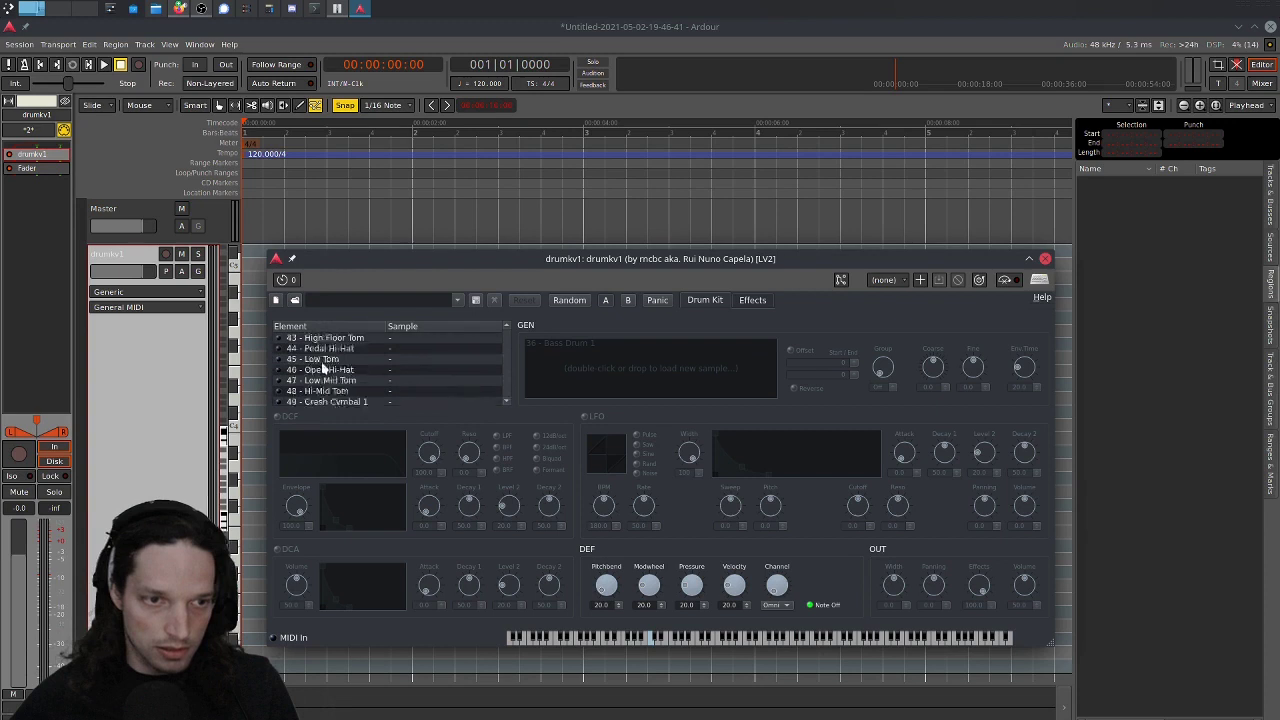
scroll(323, 368, "down", 3)
scroll(323, 370, "down", 2)
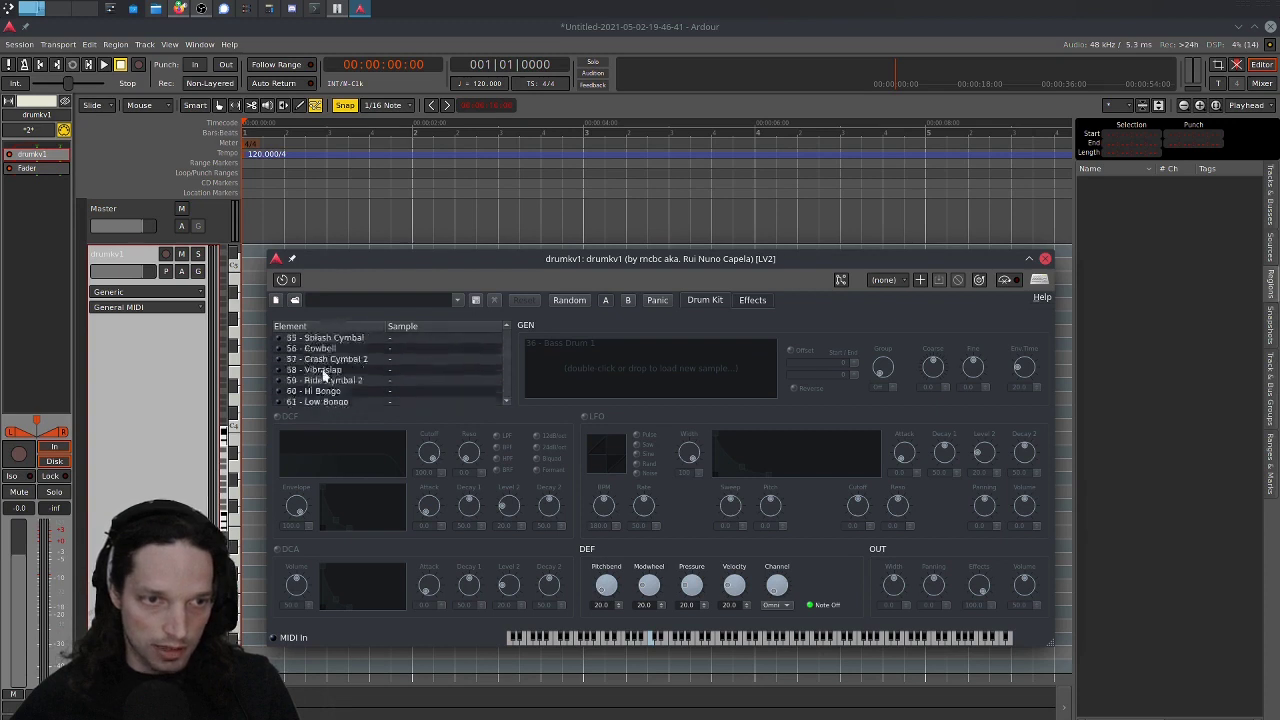
scroll(330, 372, "up", 3)
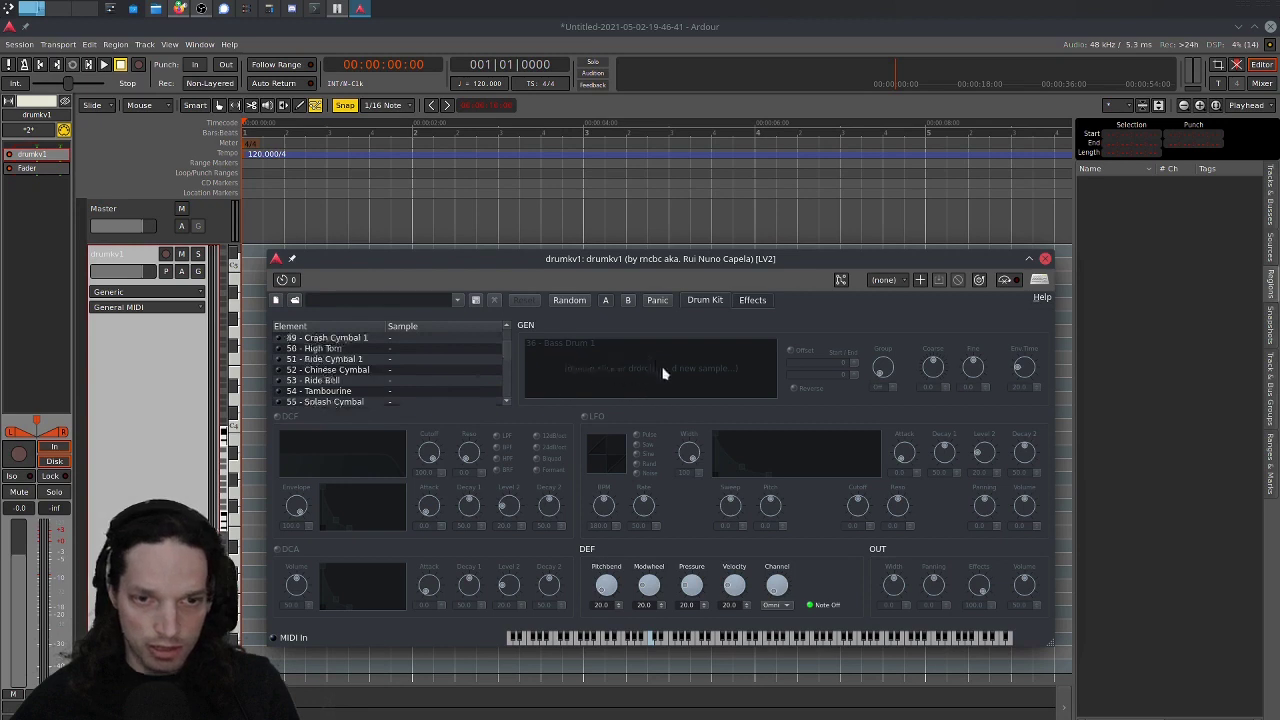
scroll(375, 370, "up", 6)
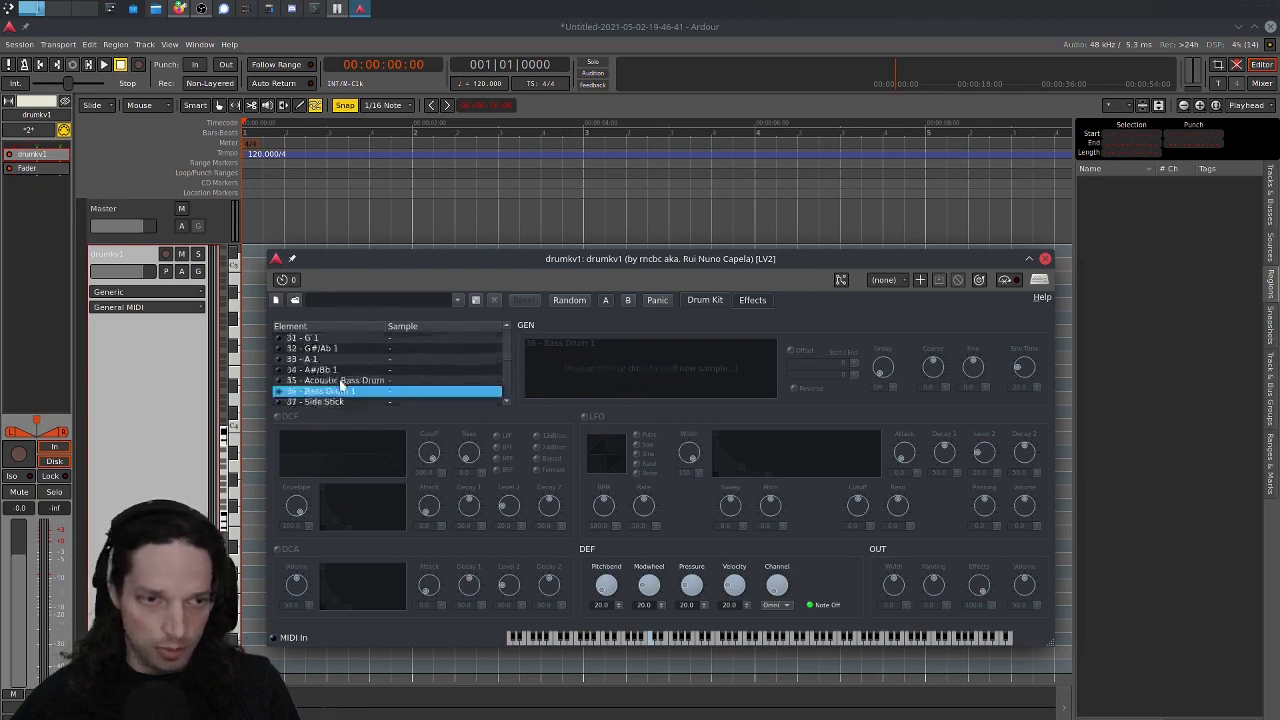
- Select element 36 - Bass Drum 1 and bring up its Open Sample chooser
left_click(333, 391)
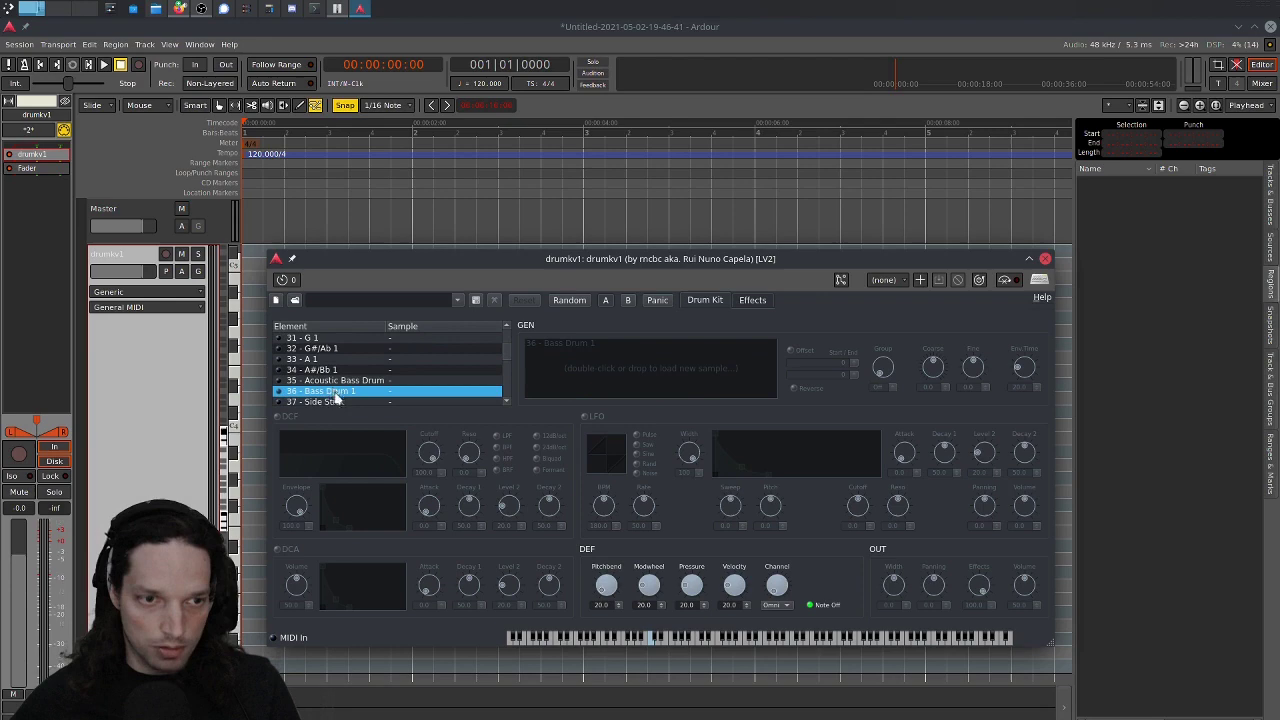
scroll(337, 397, "down", 1)
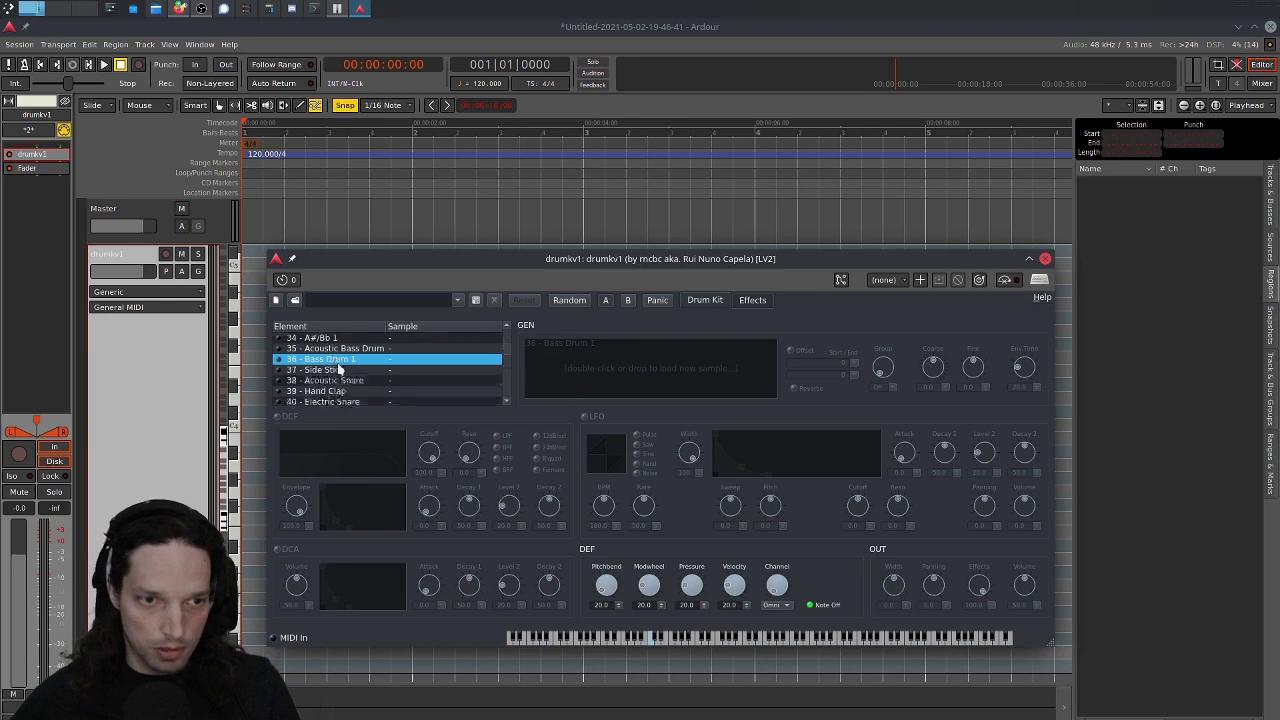
double_click(658, 370)
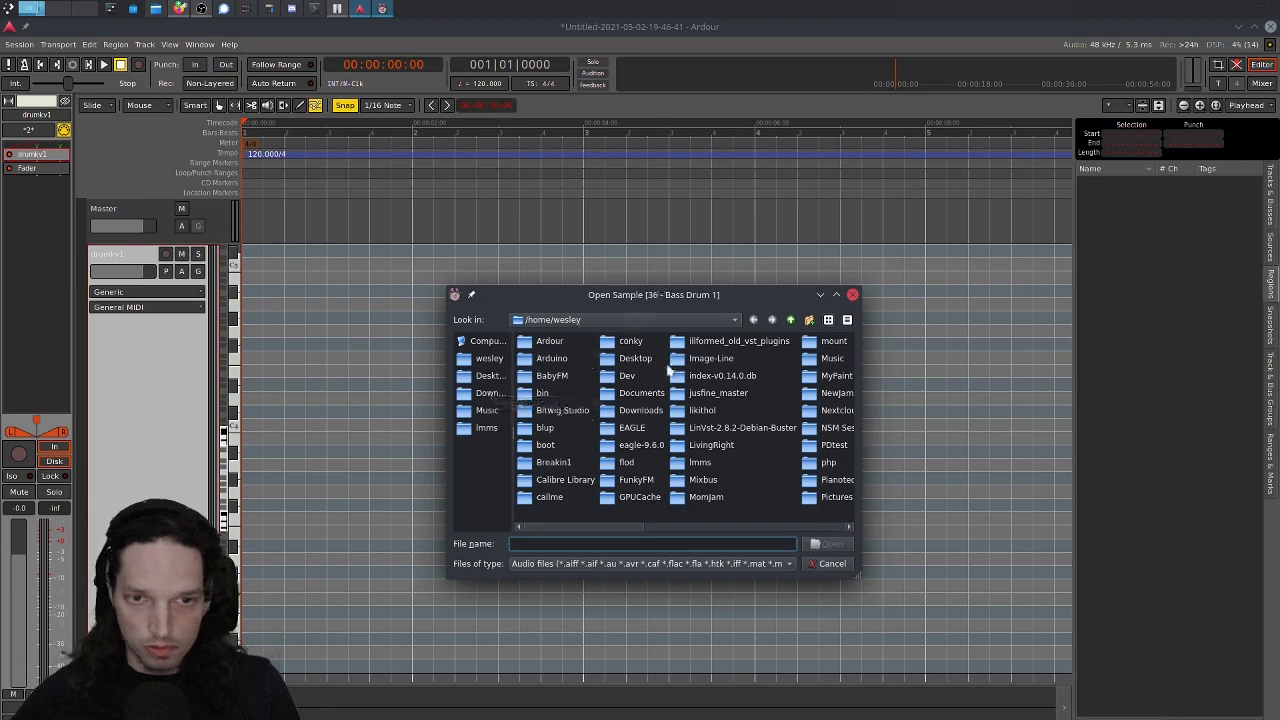
- Browse Documents > DrumSamples > BPB Cassette 909 > clean and load bd01.wav
double_click(648, 397)
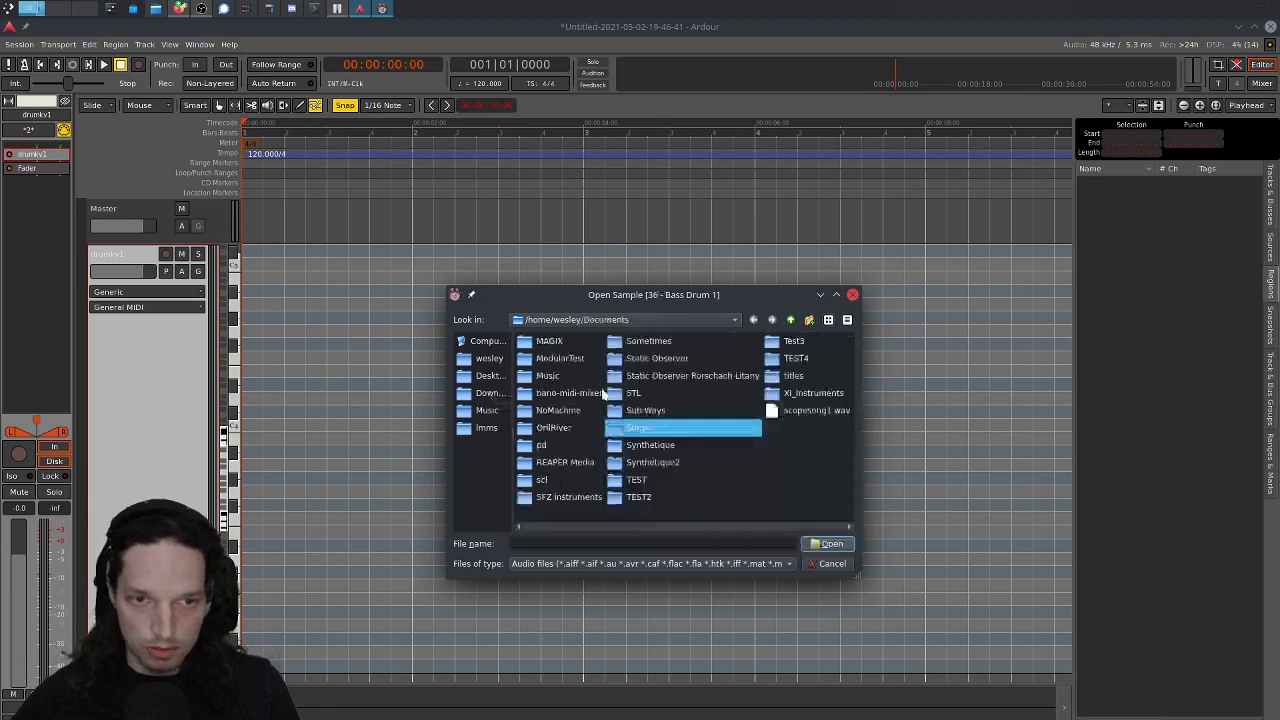
scroll(567, 367, "up", 2)
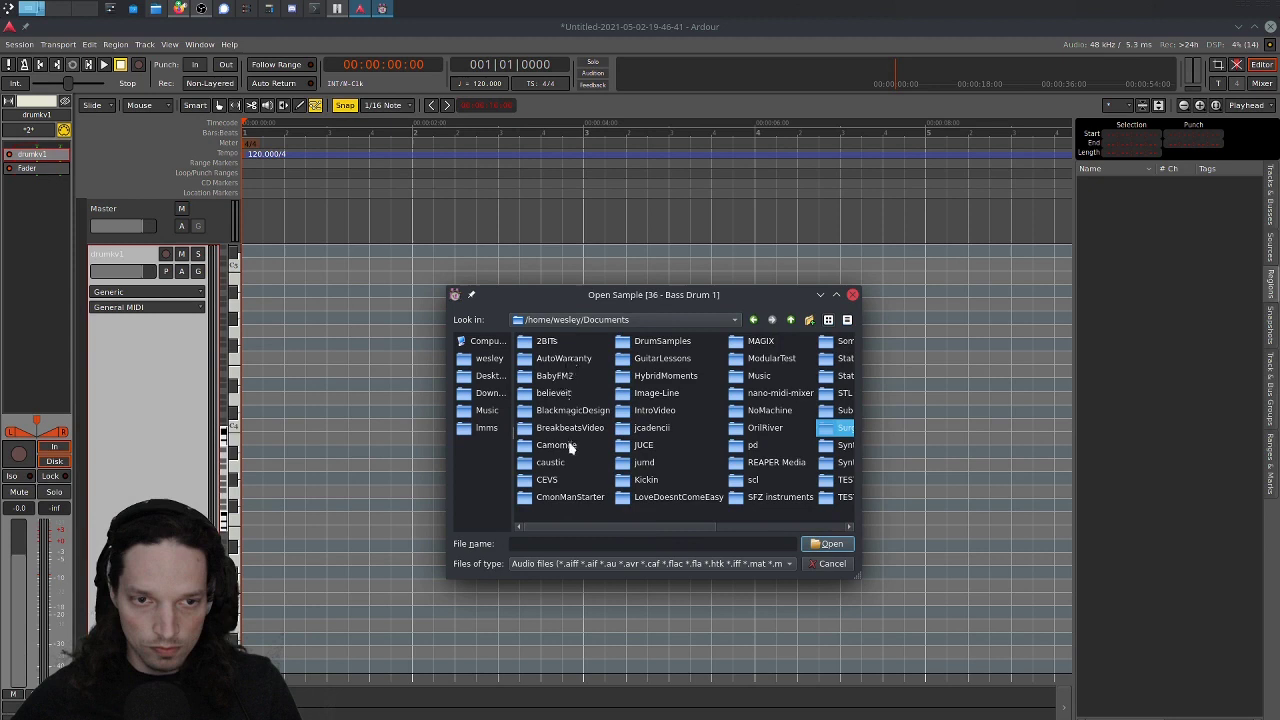
double_click(664, 342)
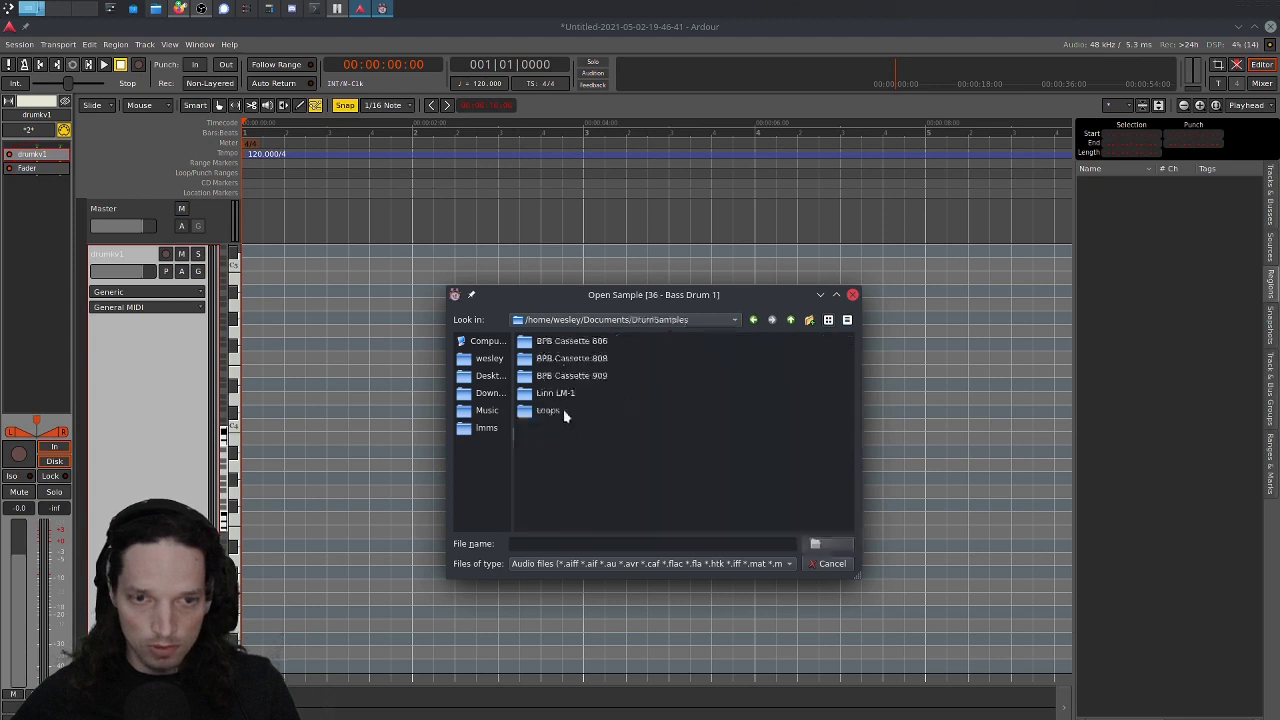
double_click(604, 377)
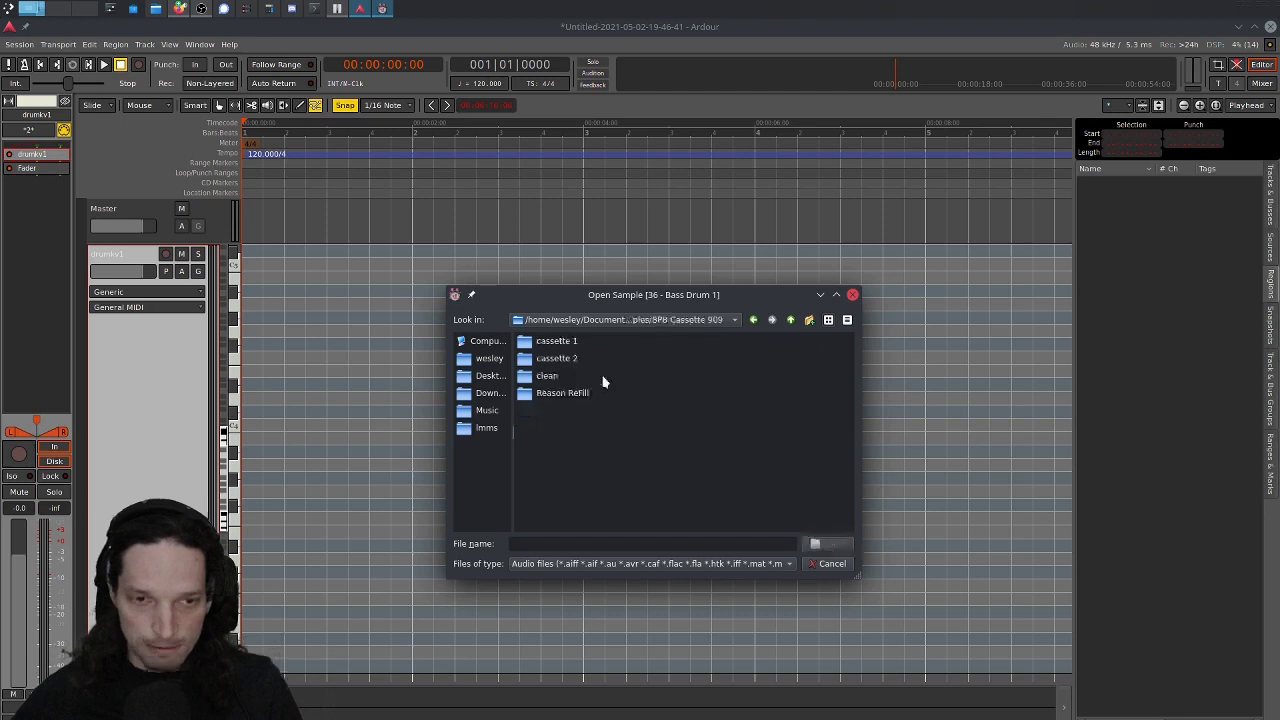
double_click(548, 376)
double_click(541, 343)
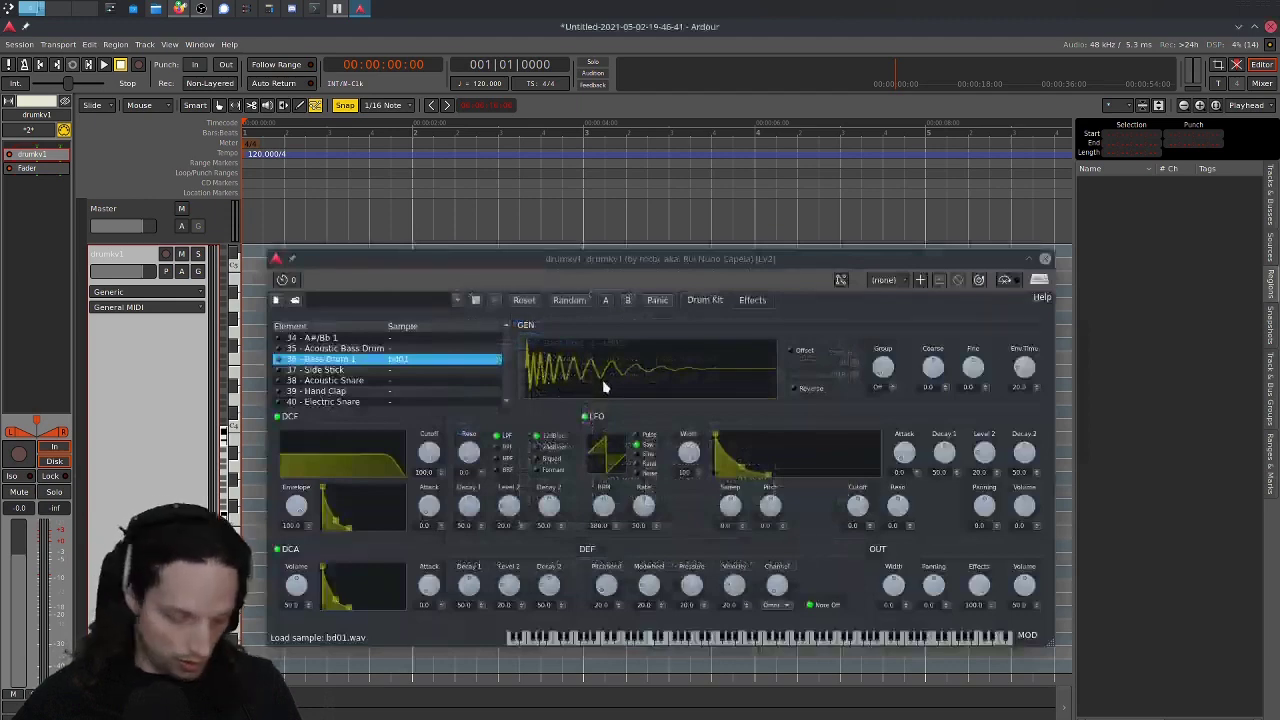
- Audition the bd01 bass drum twice, then select the 40 - Electric Snare element
left_click(650, 640)
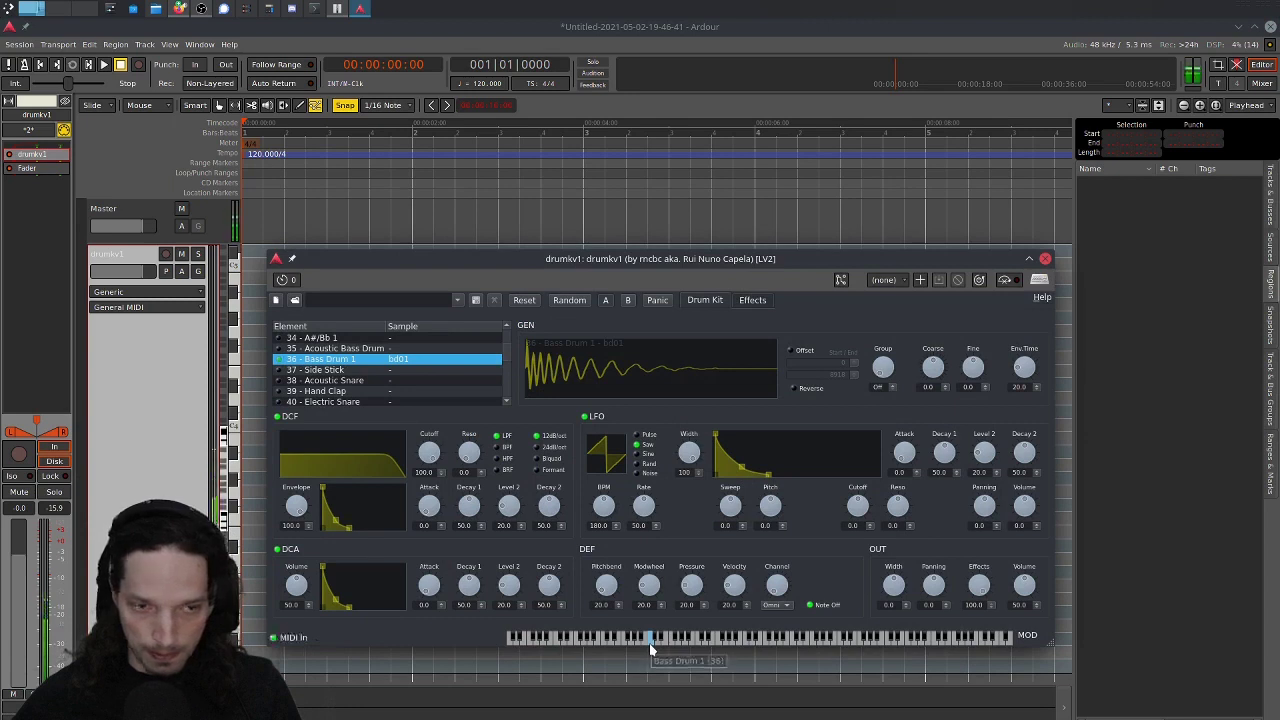
left_click(649, 640)
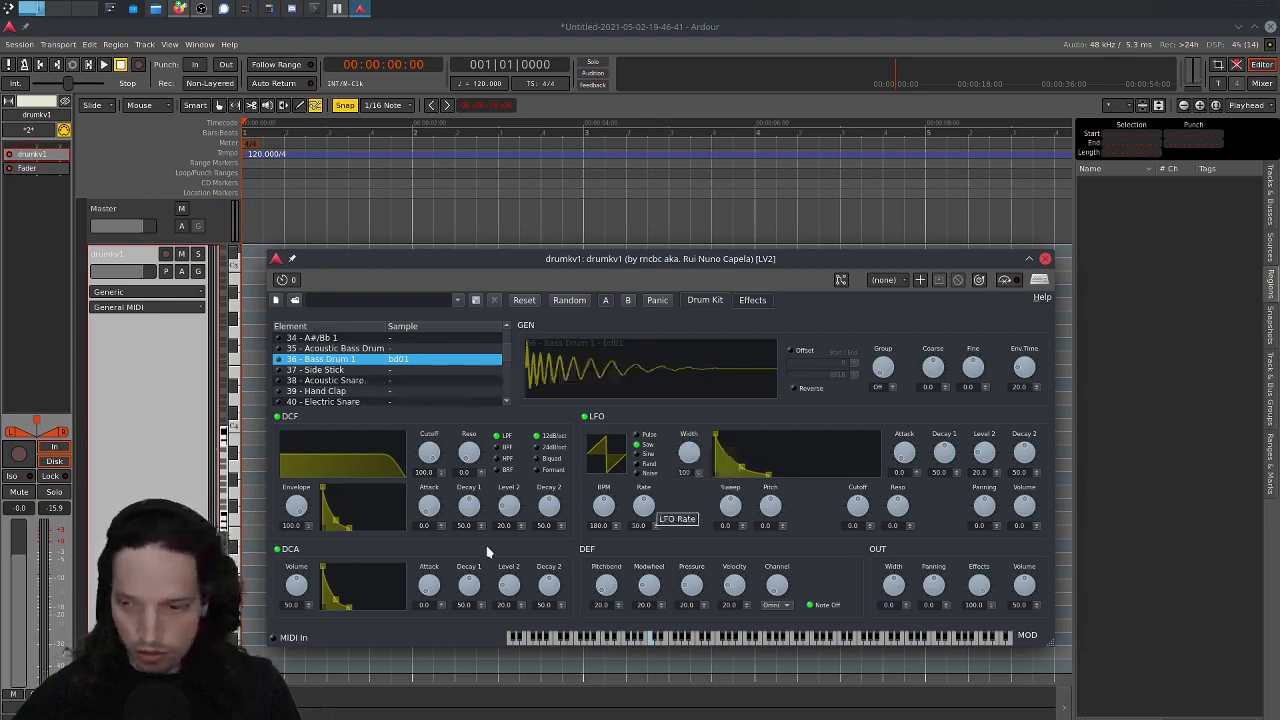
left_click(357, 383)
scroll(411, 375, "down", 3)
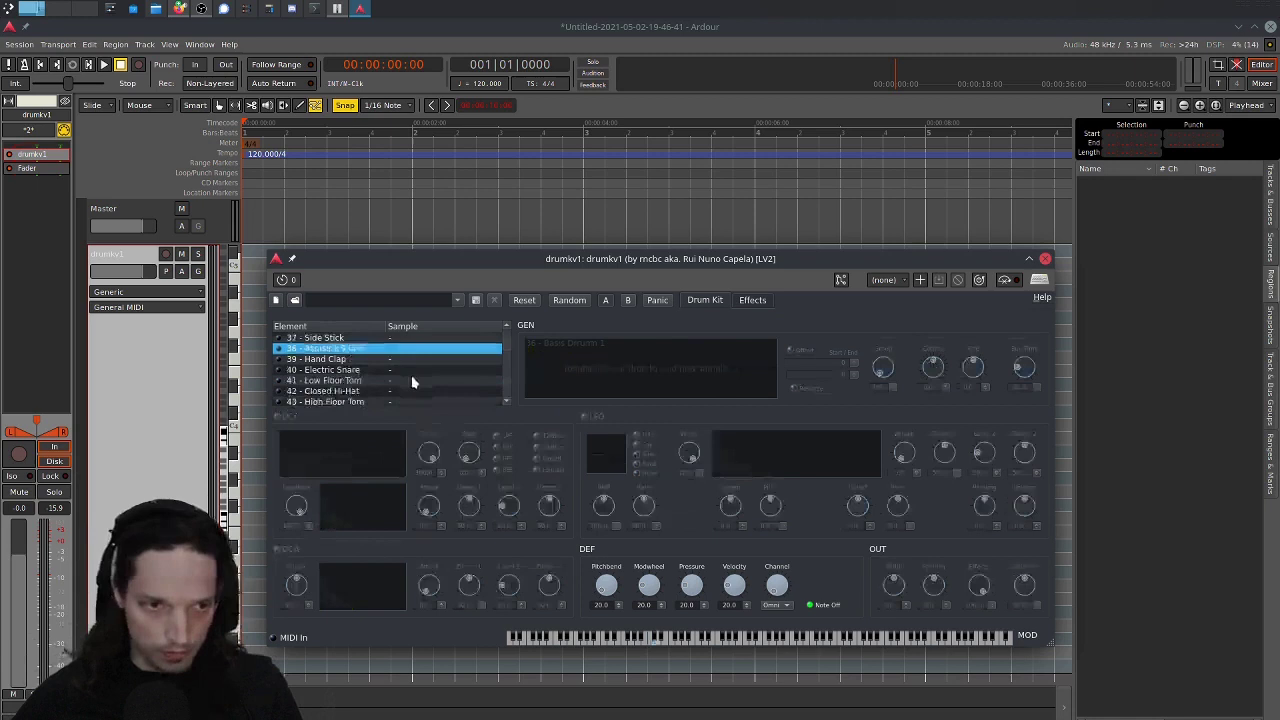
scroll(395, 380, "up", 3)
scroll(364, 390, "down", 3)
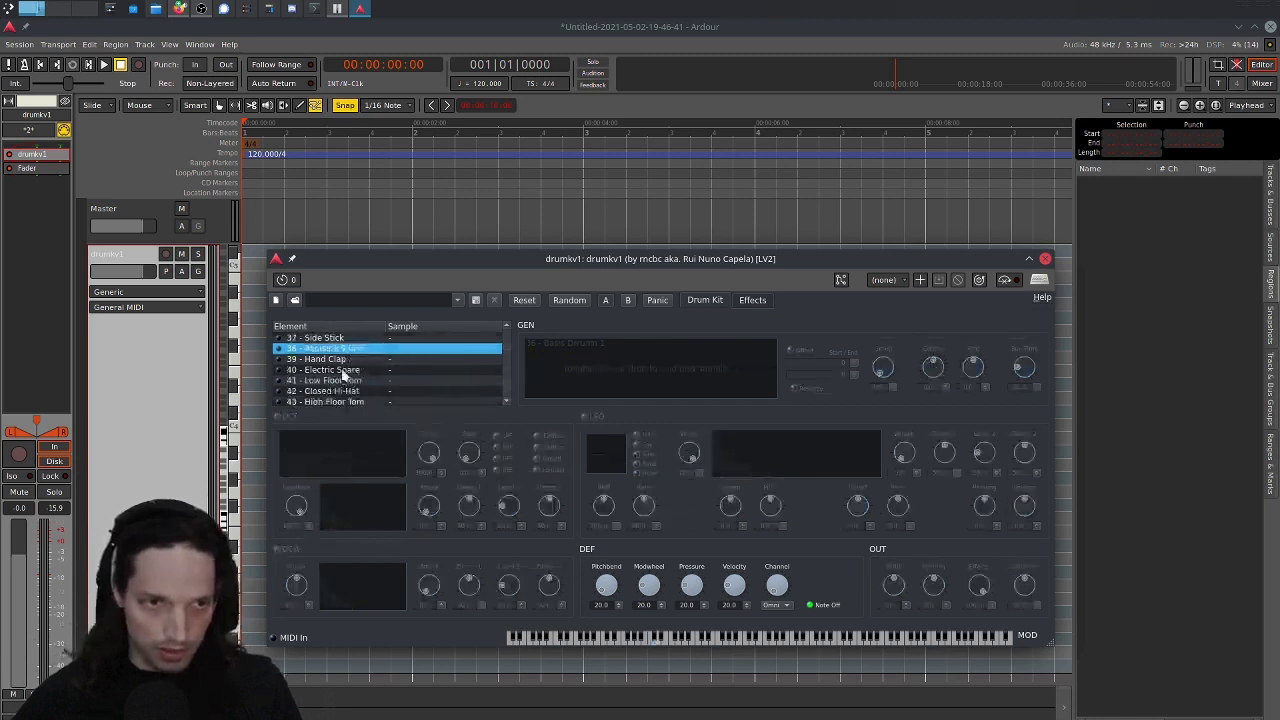
left_click(345, 371)
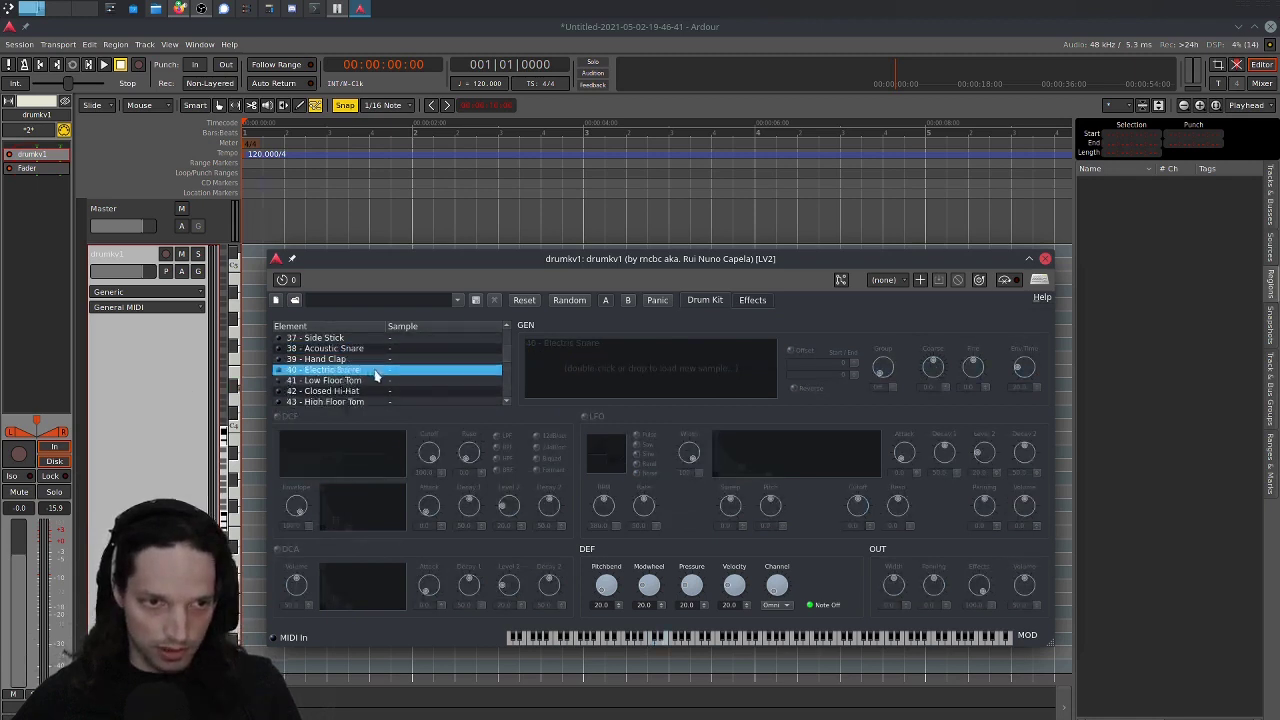
- Load sd01.wav into 40 - Electric Snare, then select 42 - Closed Hi-Hat
double_click(653, 366)
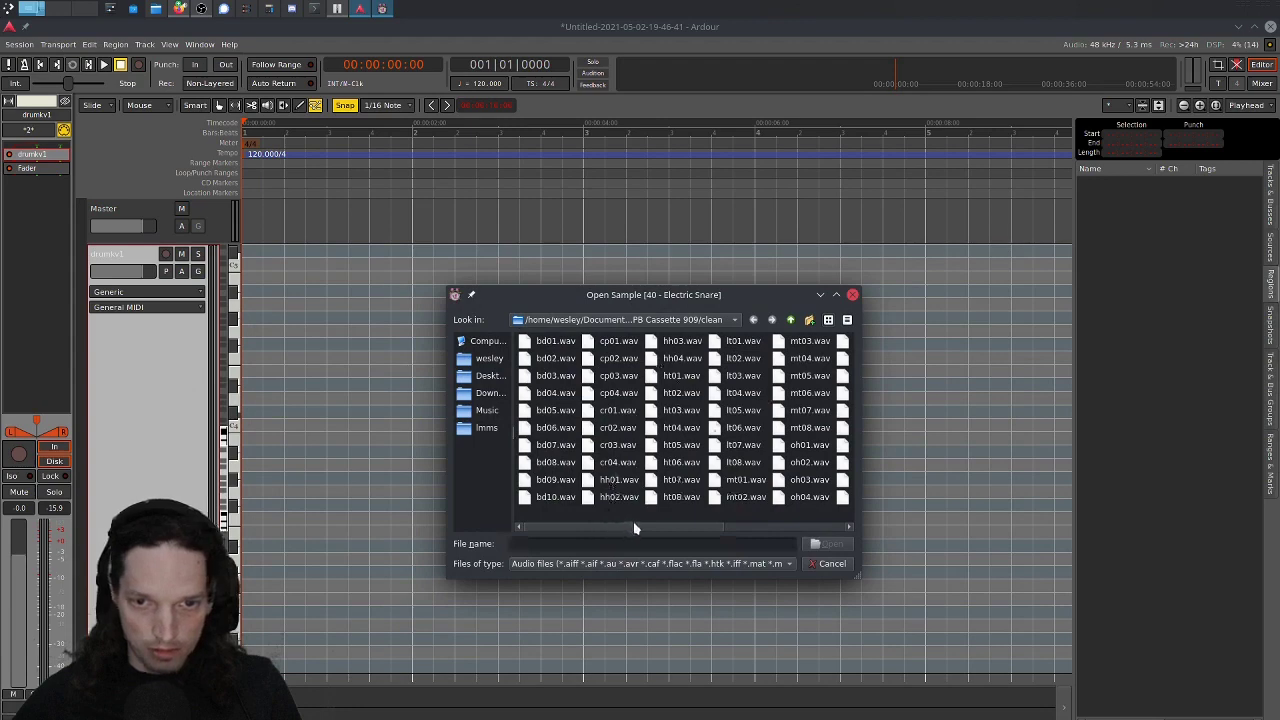
left_click_drag(636, 529, 707, 530)
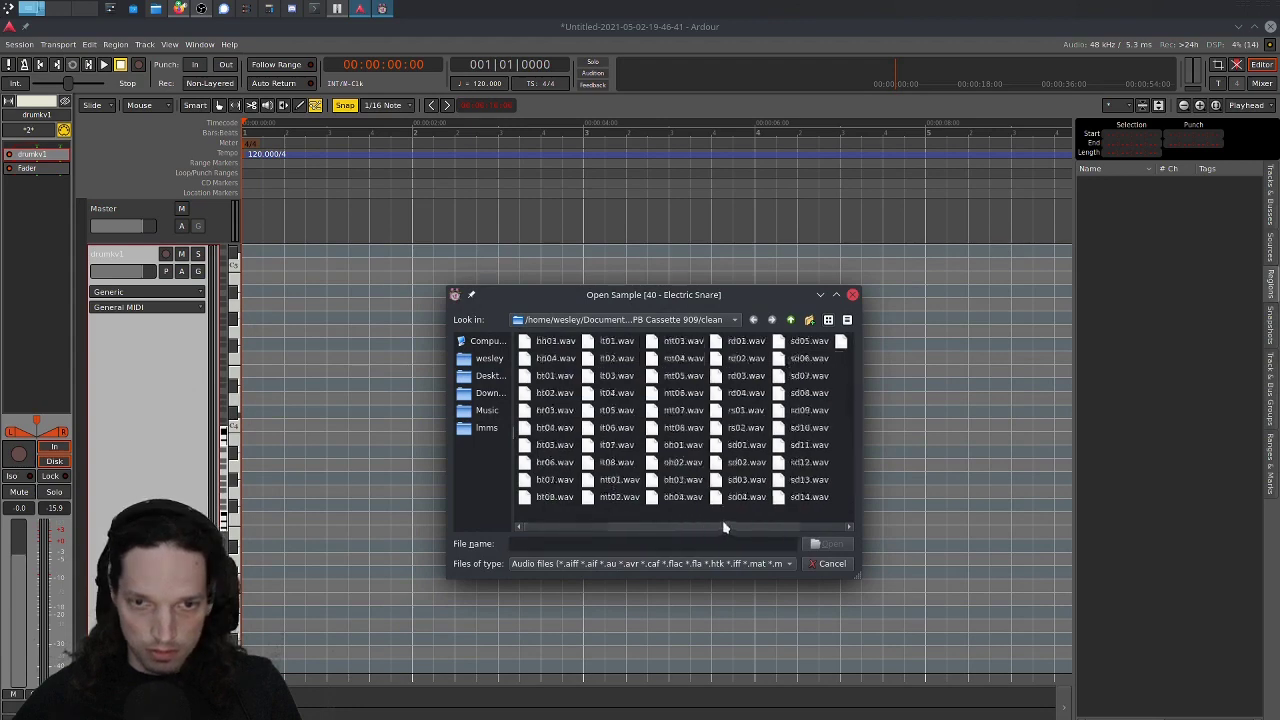
double_click(751, 448)
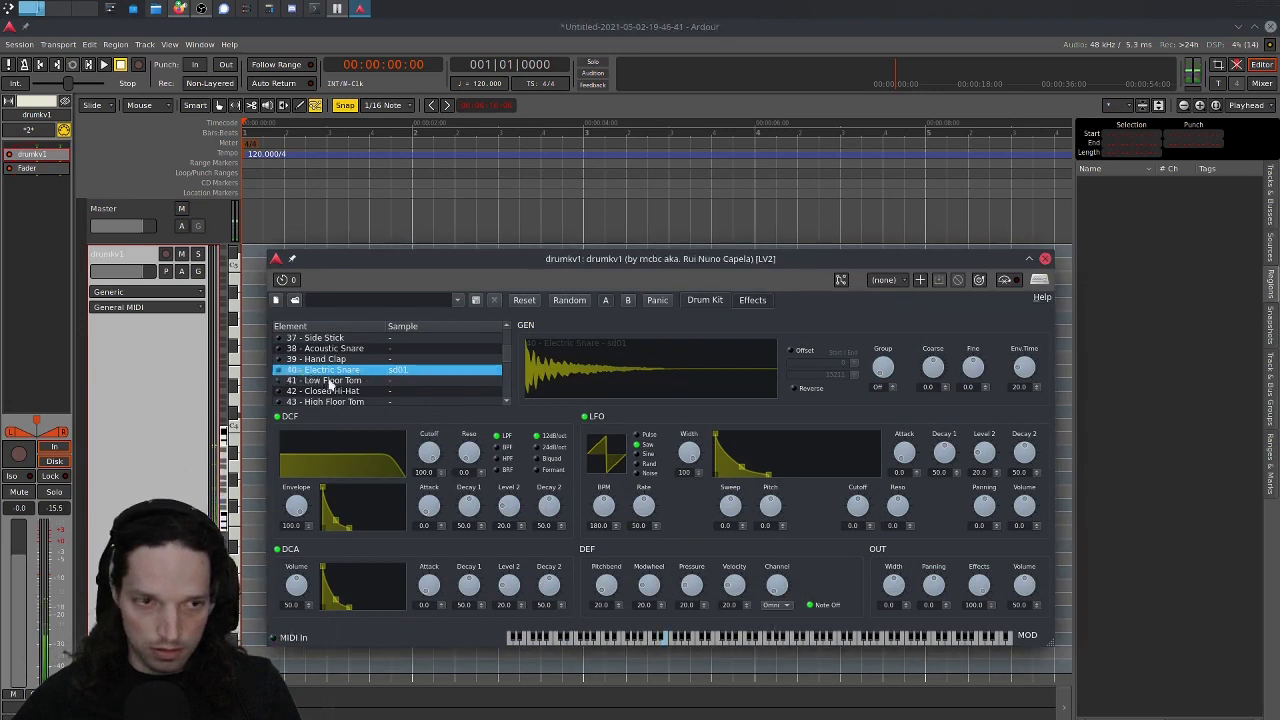
scroll(311, 384, "up", 1)
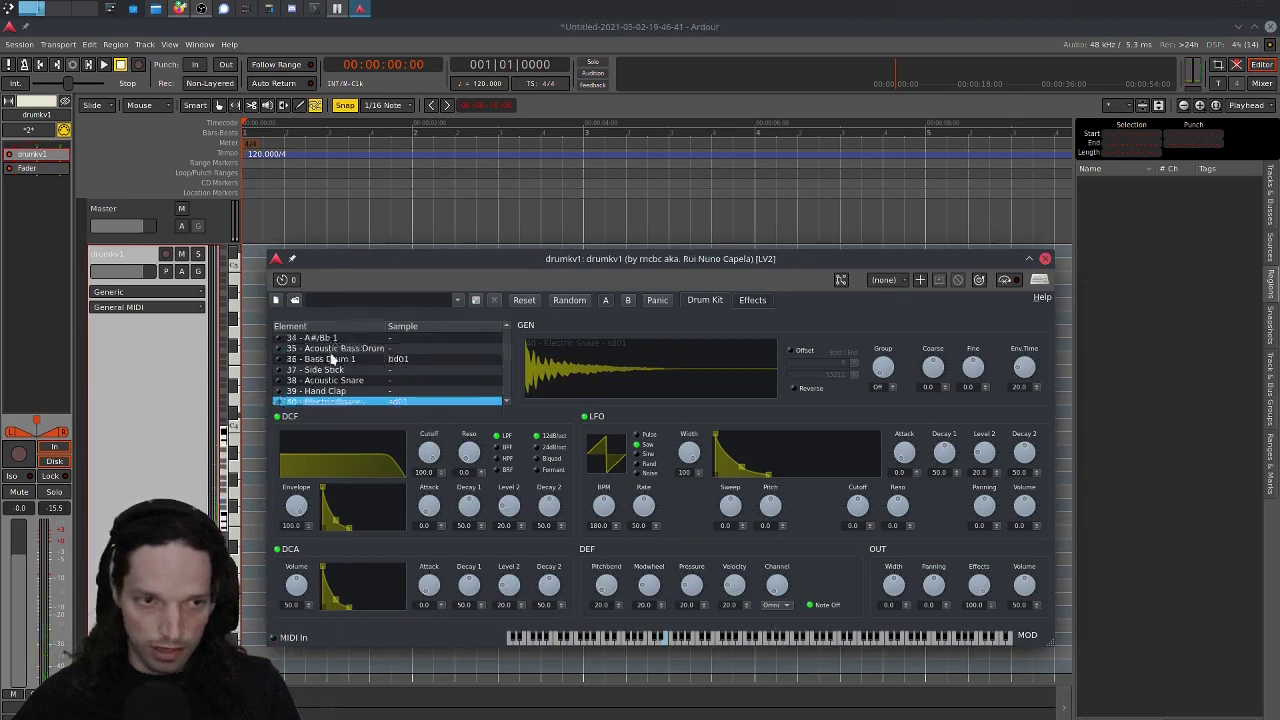
scroll(334, 360, "down", 1)
left_click(349, 392)
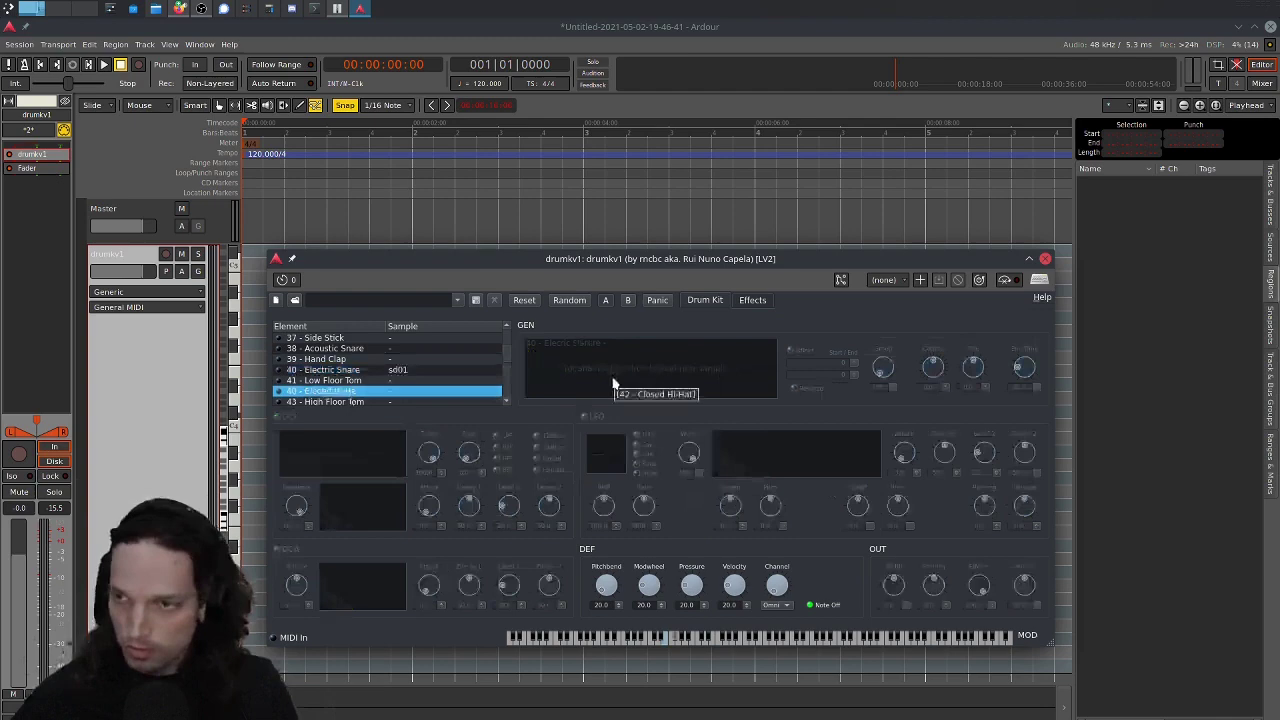
- Load hh01.wav into 42 - Closed Hi-Hat and close the drumkv1 window
double_click(614, 382)
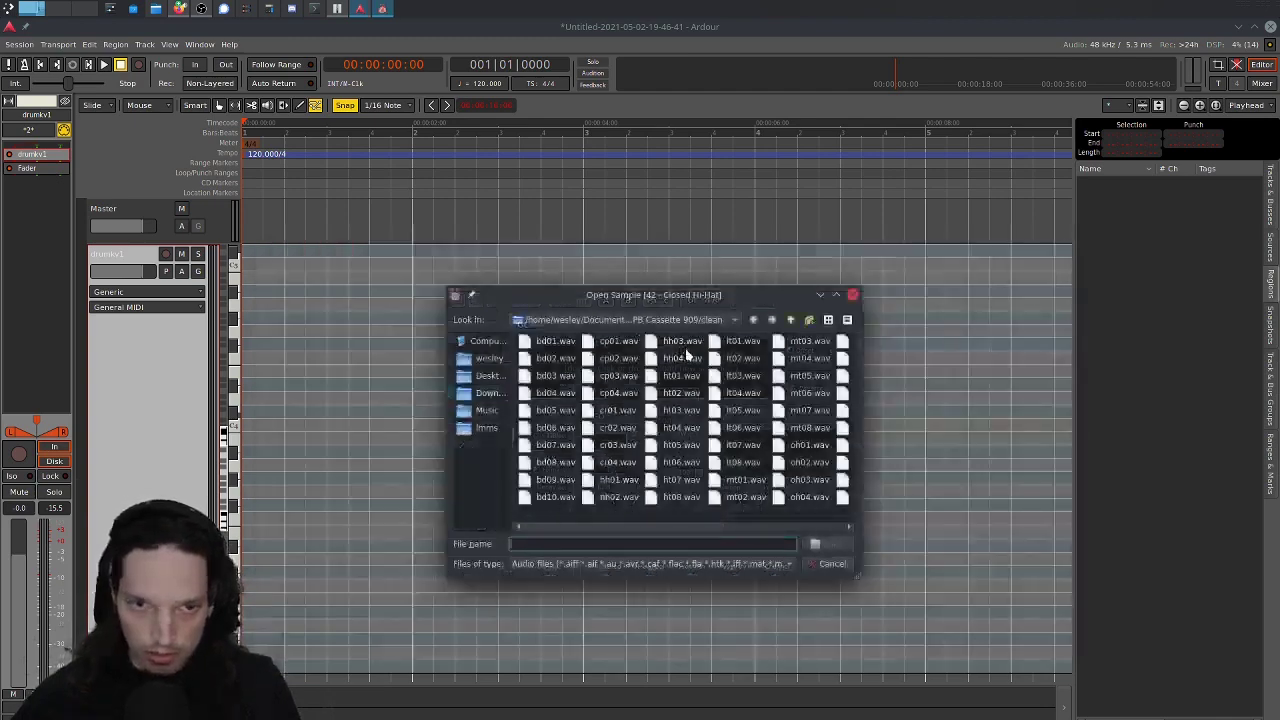
double_click(621, 482)
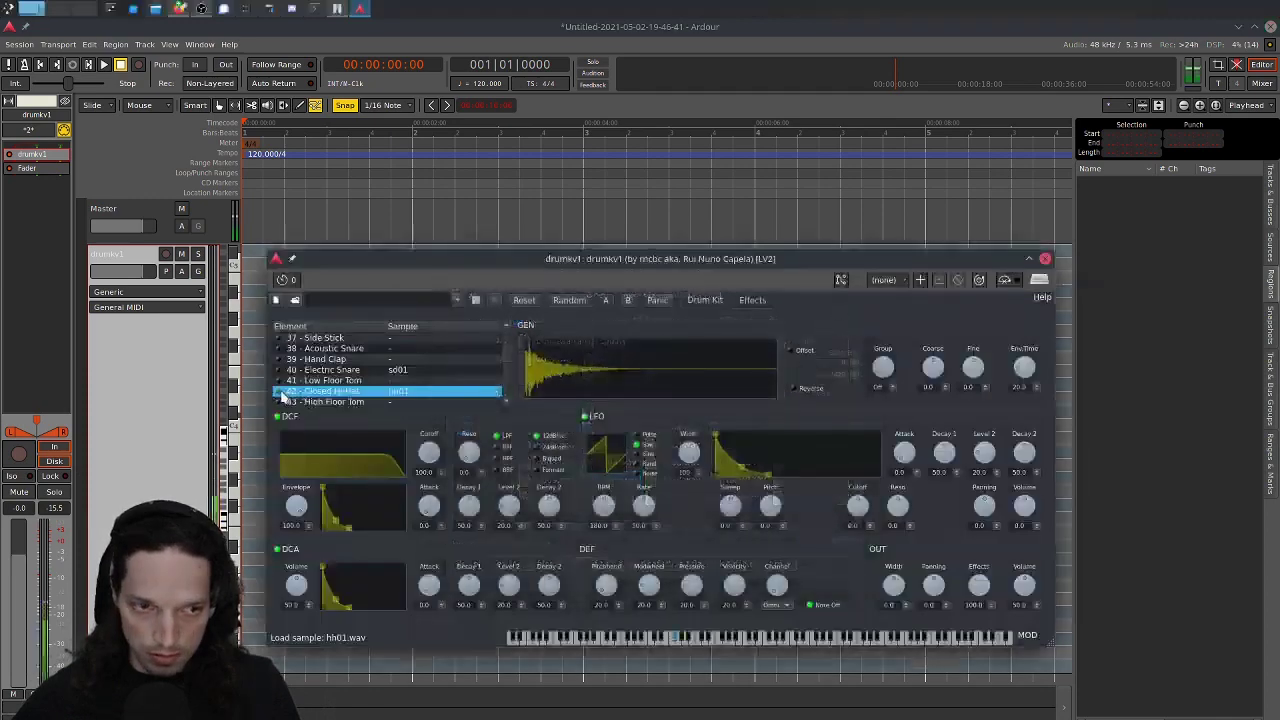
left_click(1046, 261)
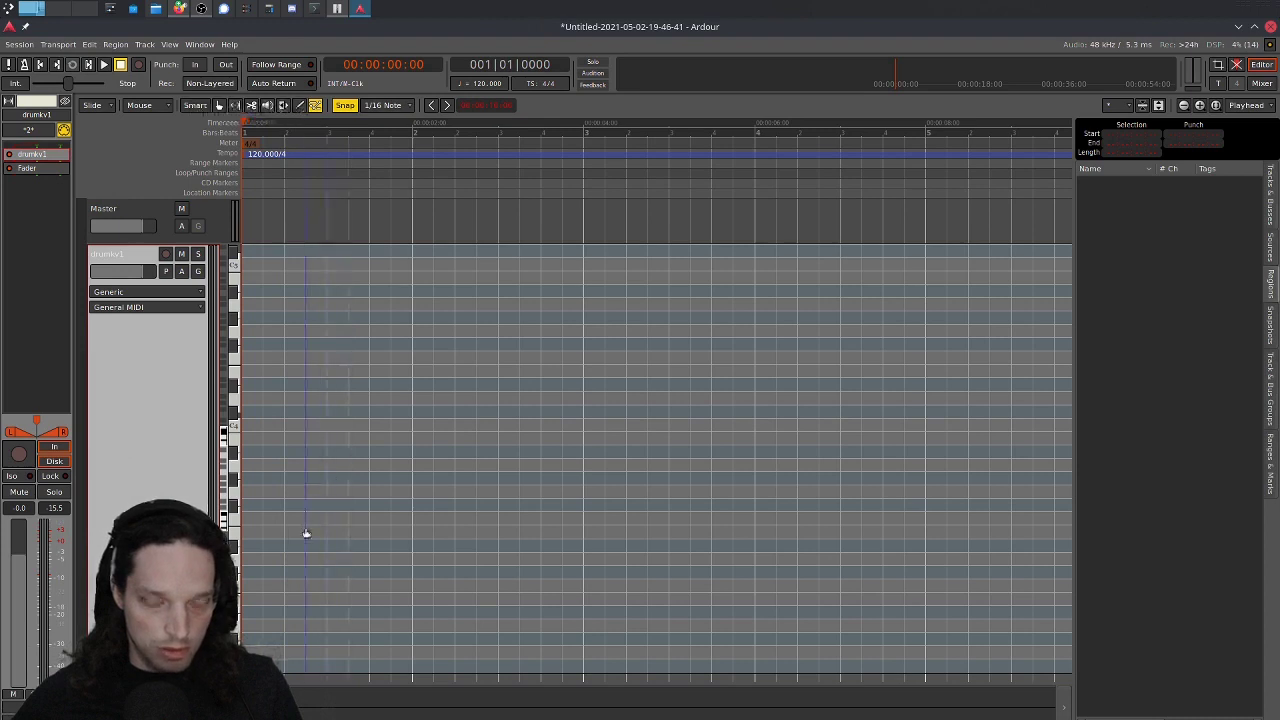
- Draw a MIDI region at the track start, trim it to end at bar 2, and zoom to fit
key("d")
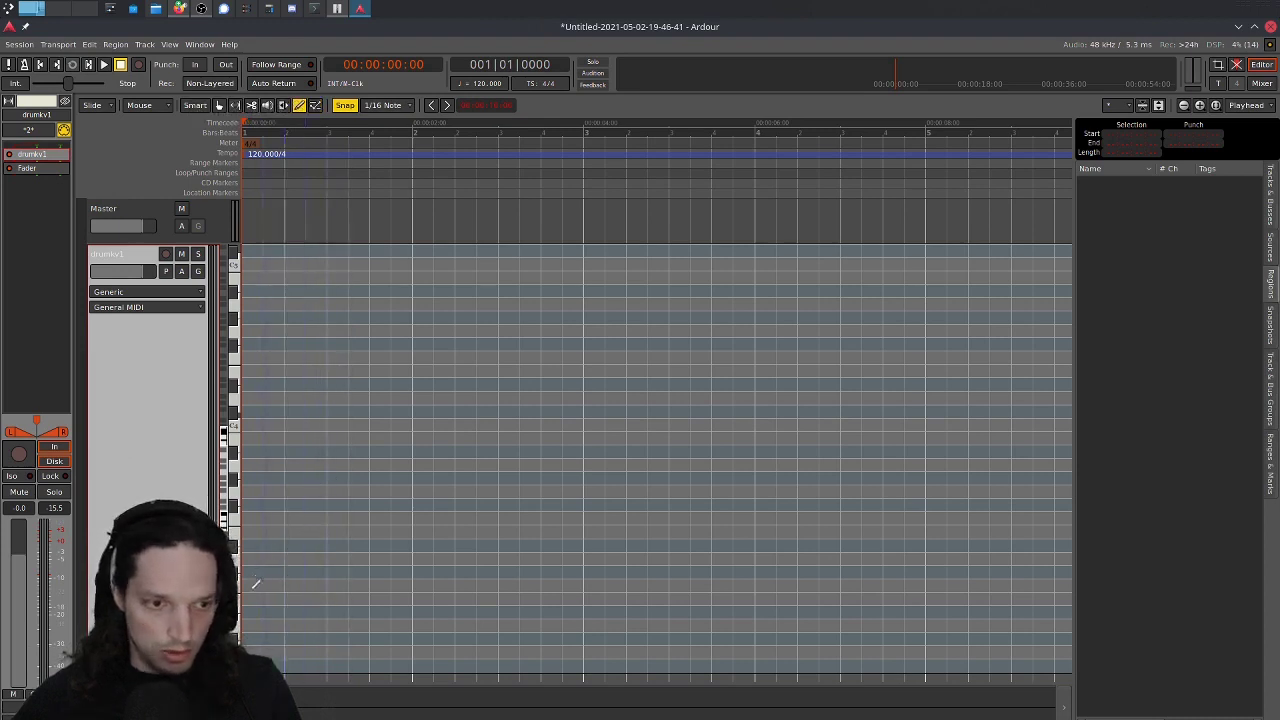
left_click(250, 582)
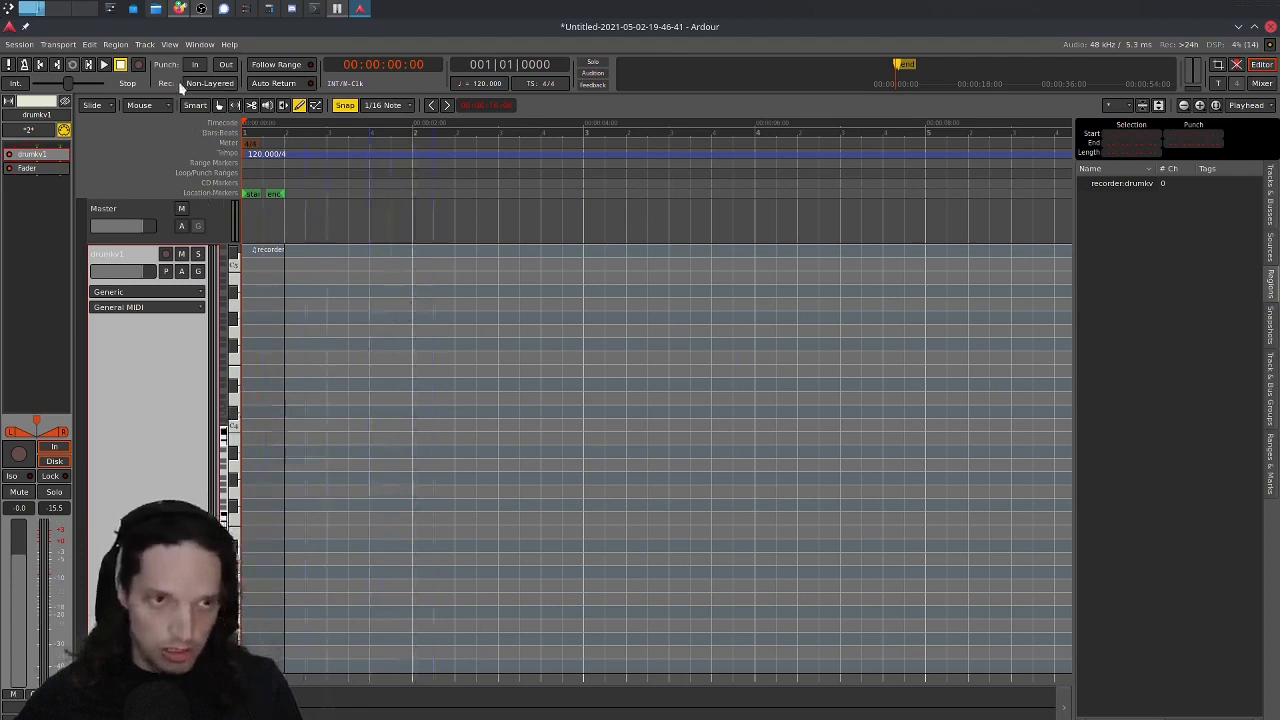
left_click(220, 106)
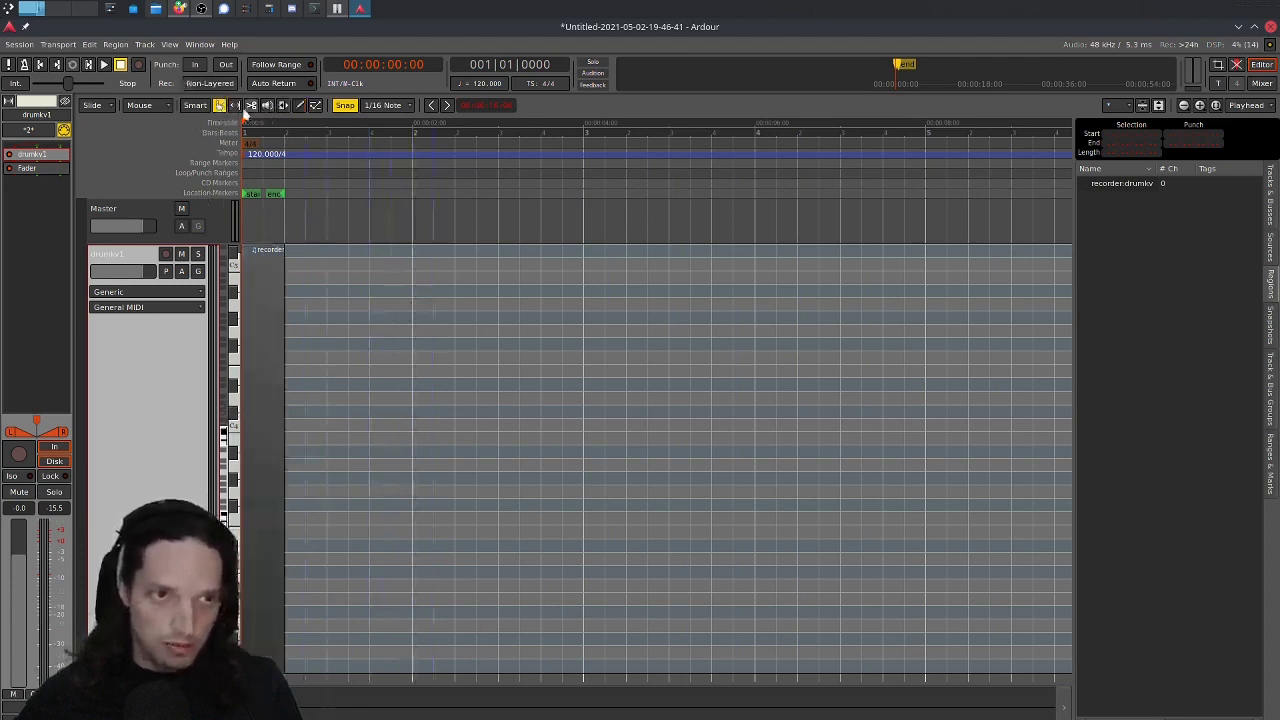
mouse_move(248, 380)
left_mouse_down()
mouse_move(786, 387)
mouse_move(346, 448)
mouse_move(926, 412)
mouse_move(917, 423)
left_mouse_up()
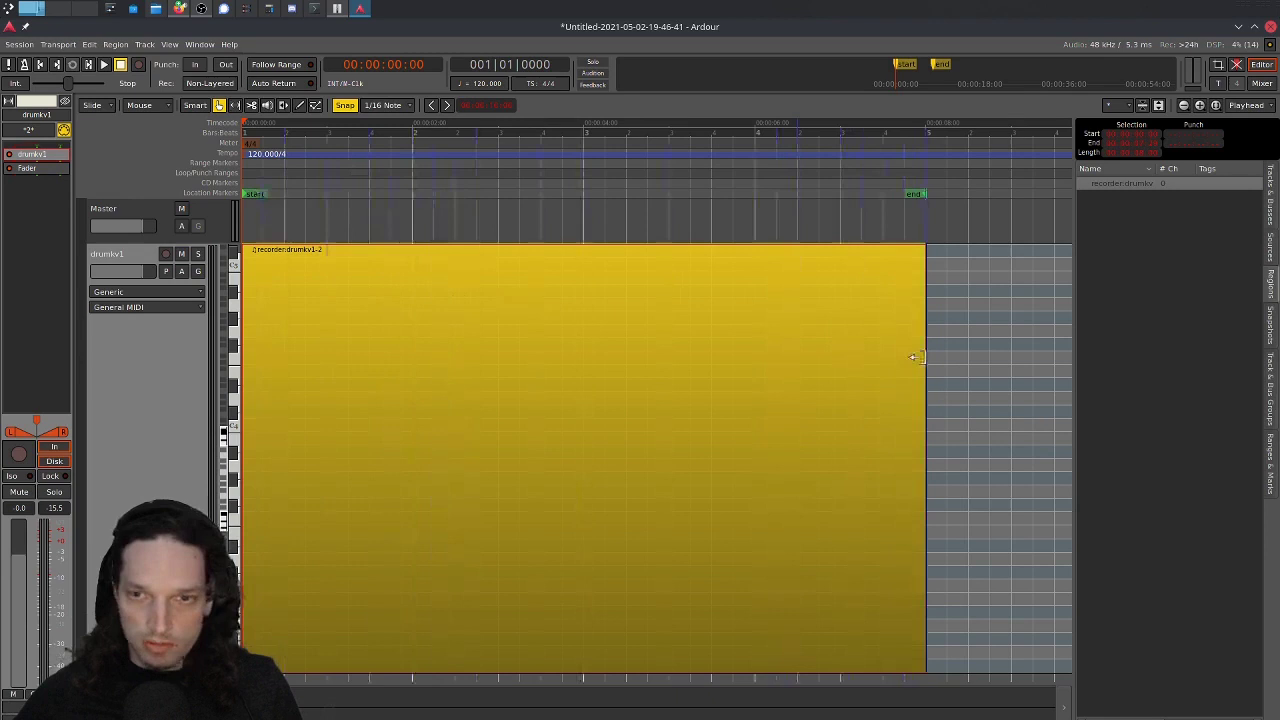
left_click_drag(913, 357, 402, 370)
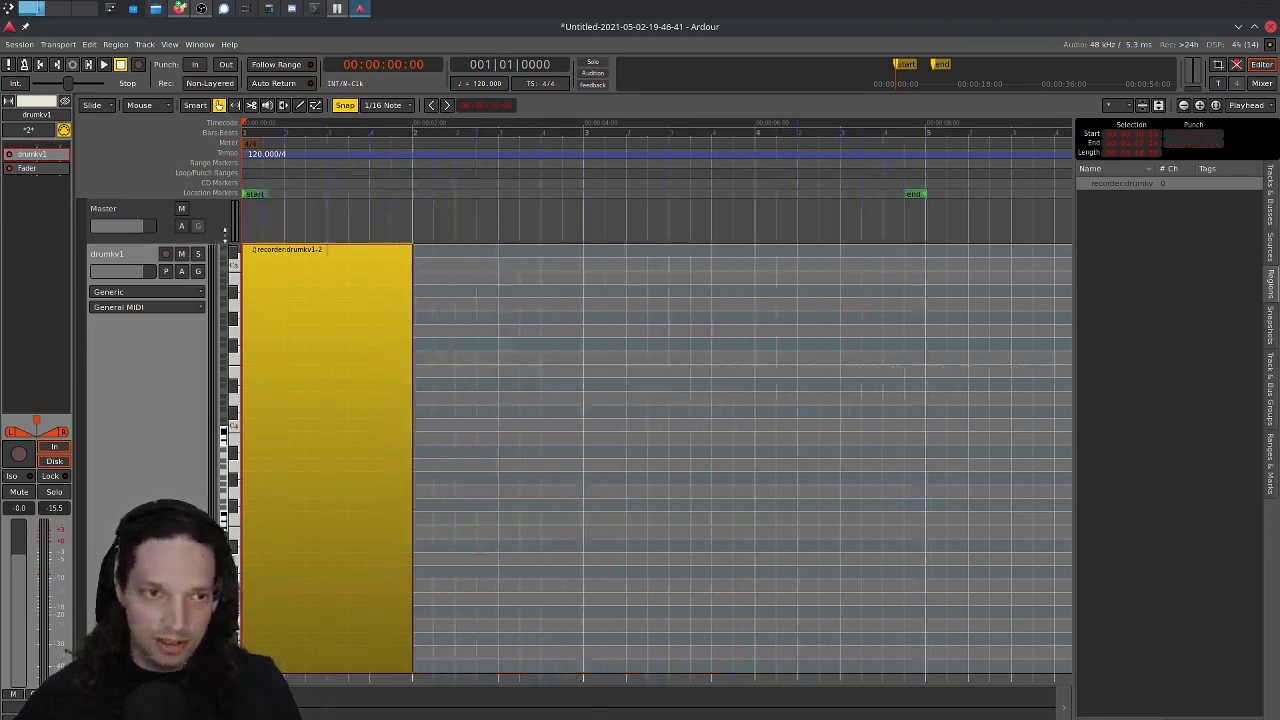
key("ctrl+z")
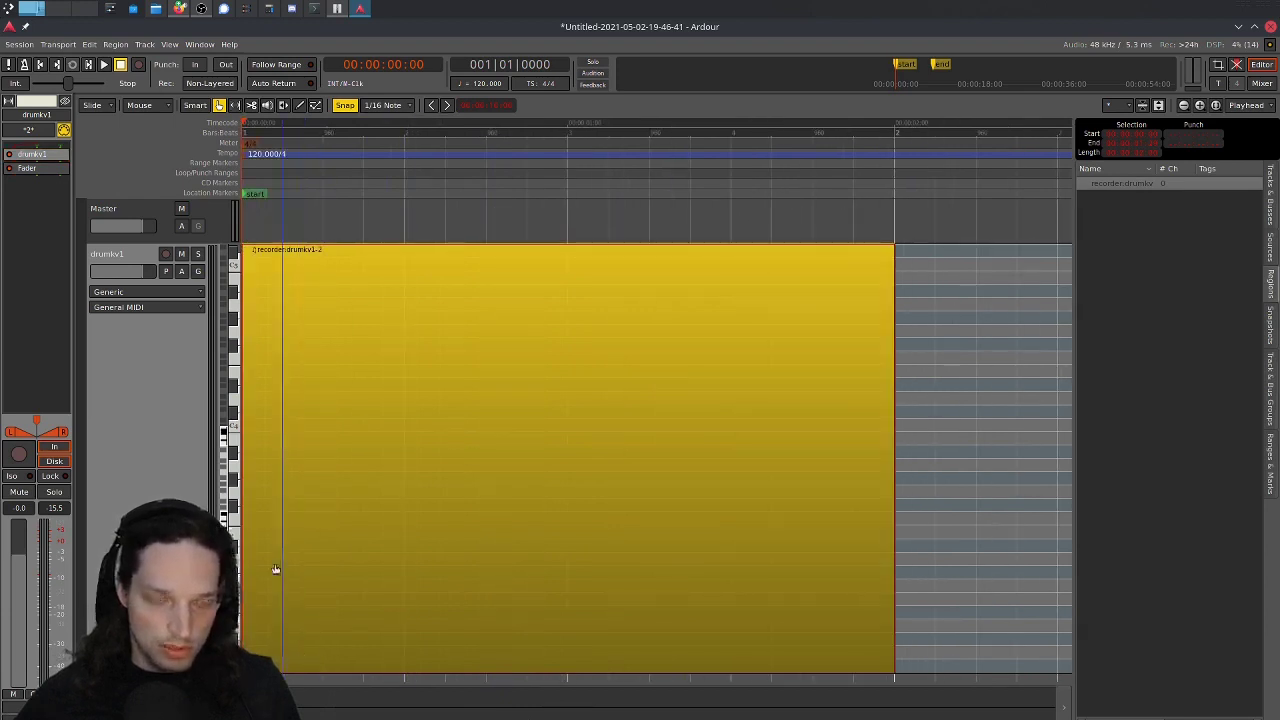
- Draw a test note in the region and move it to D#3
key("d")
left_click(429, 557)
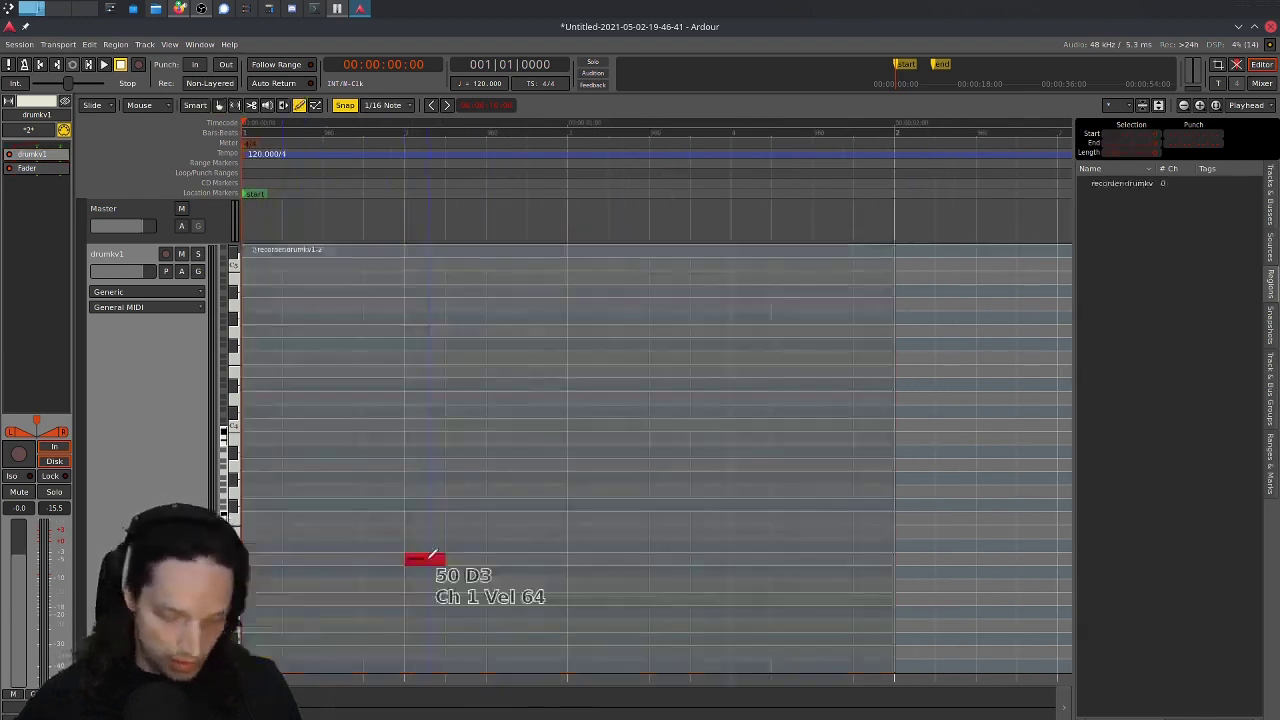
left_click_drag(432, 553, 255, 672)
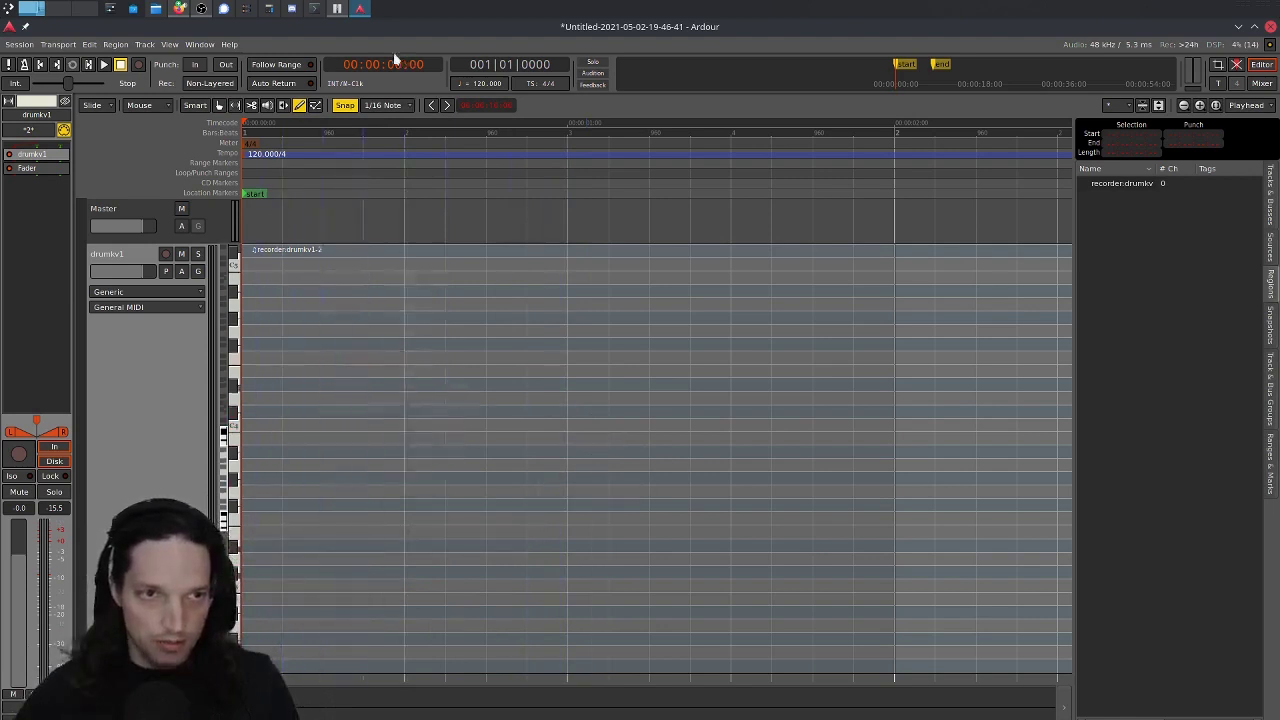
- Set the snap grid to 1/16 Note, cancelling the test notes drawn along the way
left_click(393, 107)
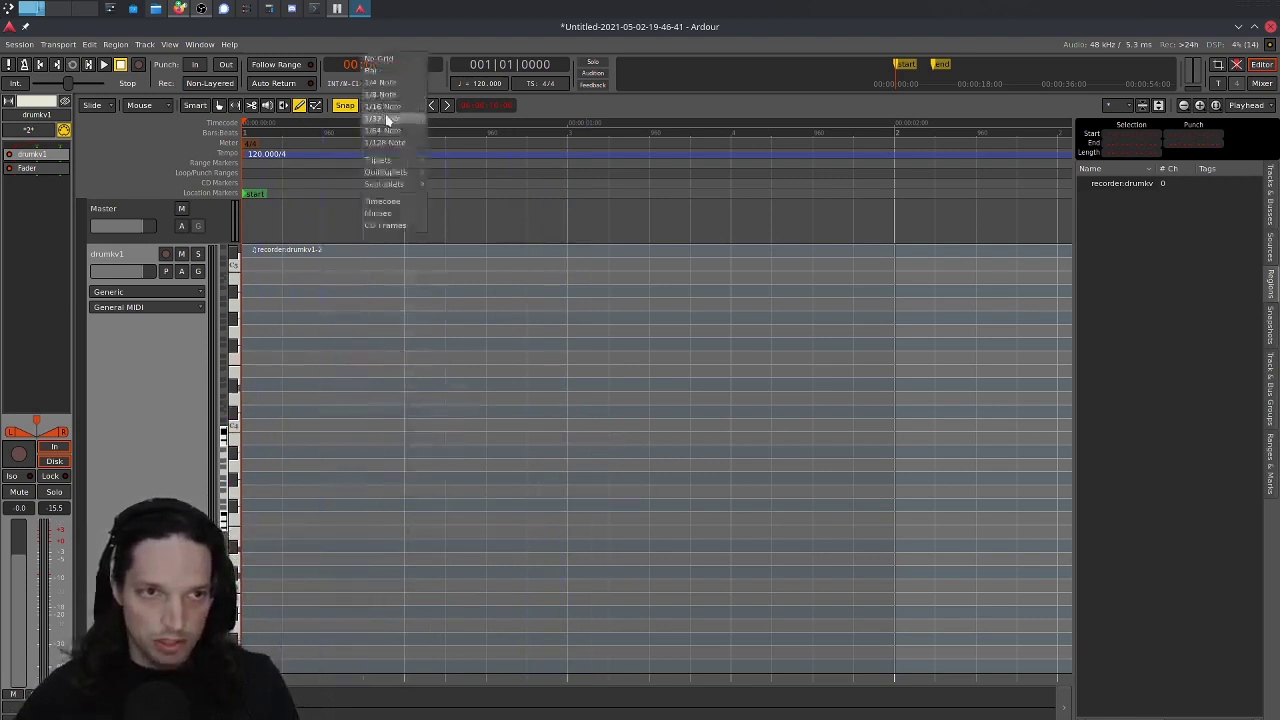
left_click(381, 94)
mouse_move(245, 582)
left_mouse_down()
mouse_move(306, 580)
mouse_move(297, 540)
mouse_move(406, 546)
mouse_move(440, 568)
mouse_move(268, 555)
left_mouse_up()
key("Escape")
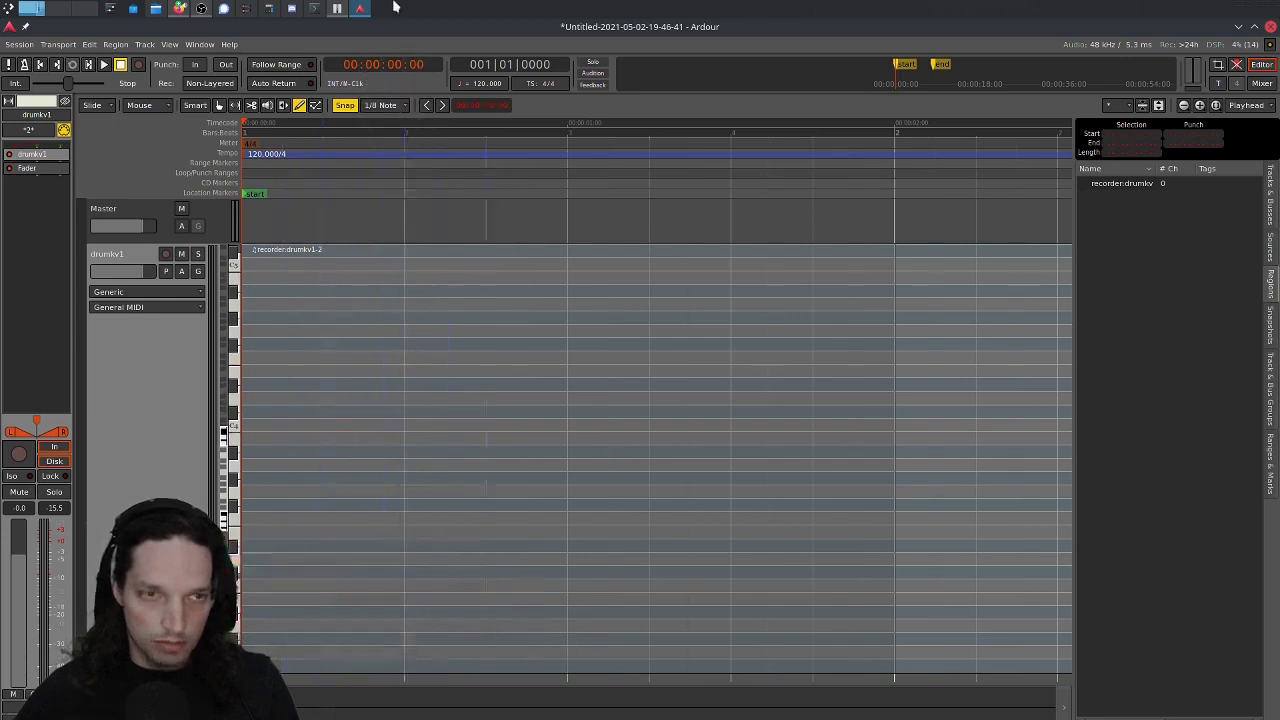
left_click(389, 106)
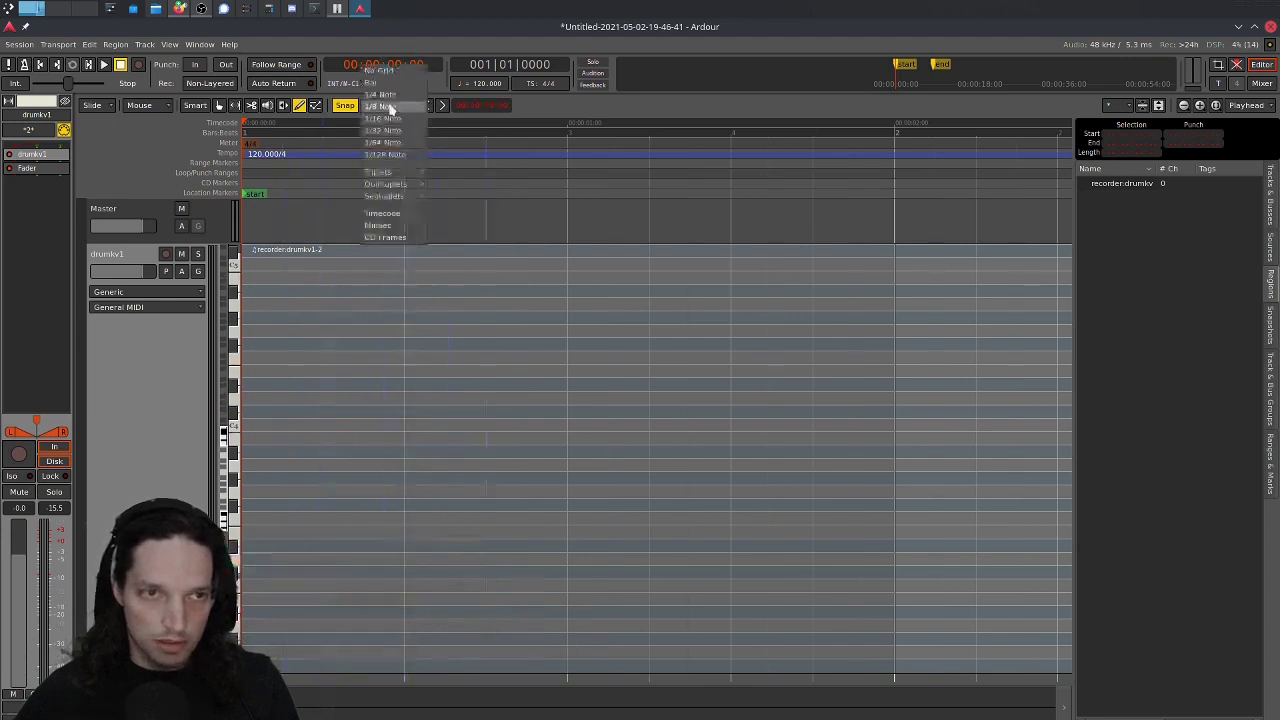
left_click(383, 118)
left_click_drag(285, 505, 287, 545)
key("Escape")
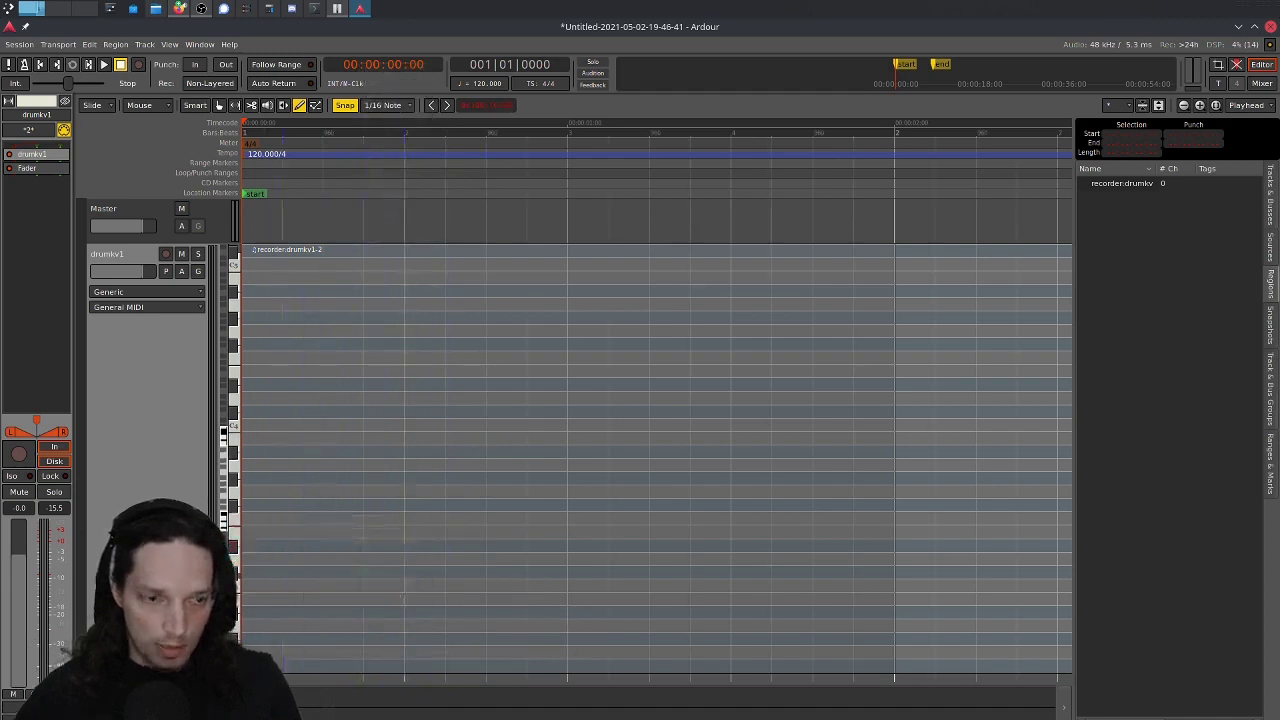
- Switch the drumkv1 track to Percussive note mode from its context menu
right_click(125, 476)
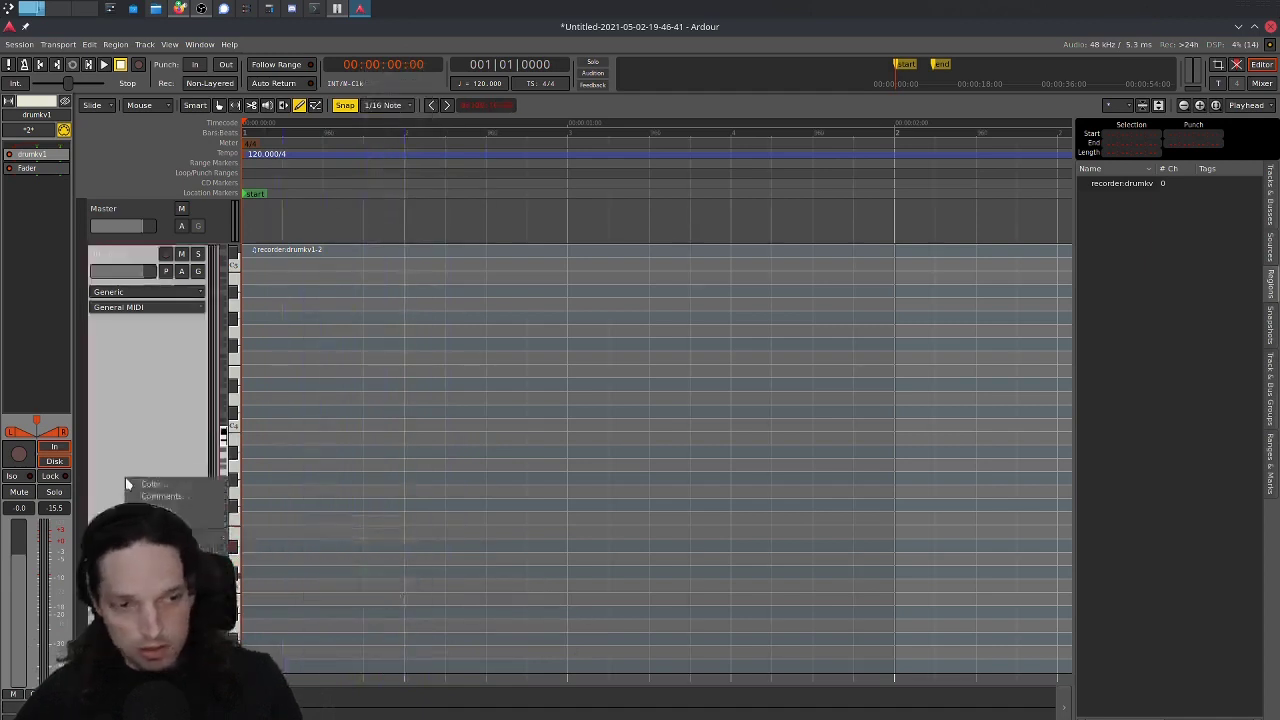
right_click(135, 410)
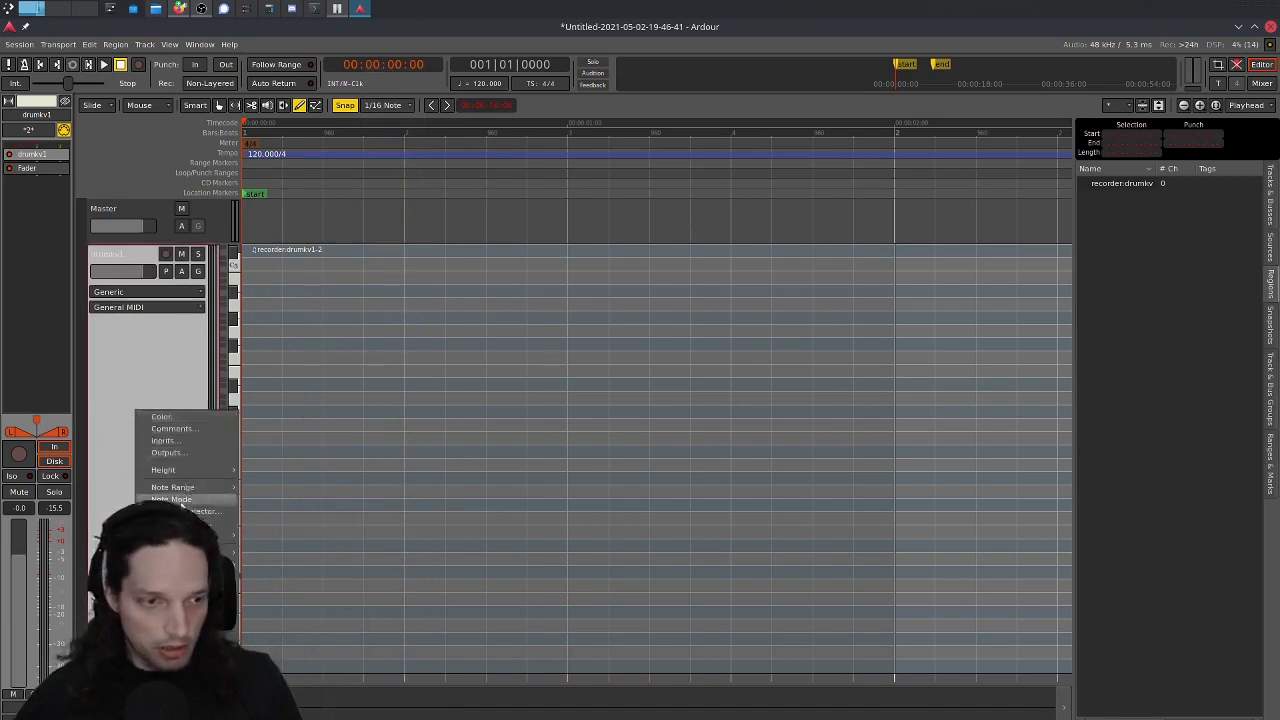
mouse_move(181, 502)
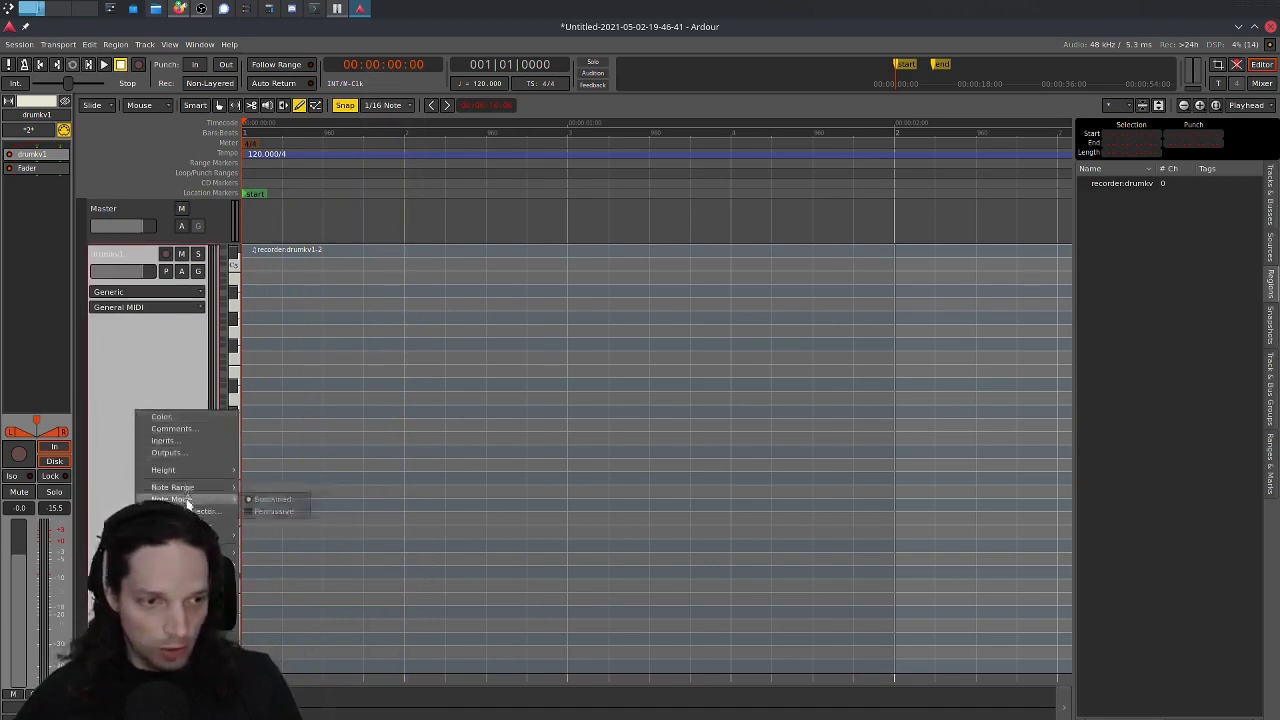
left_click(281, 513)
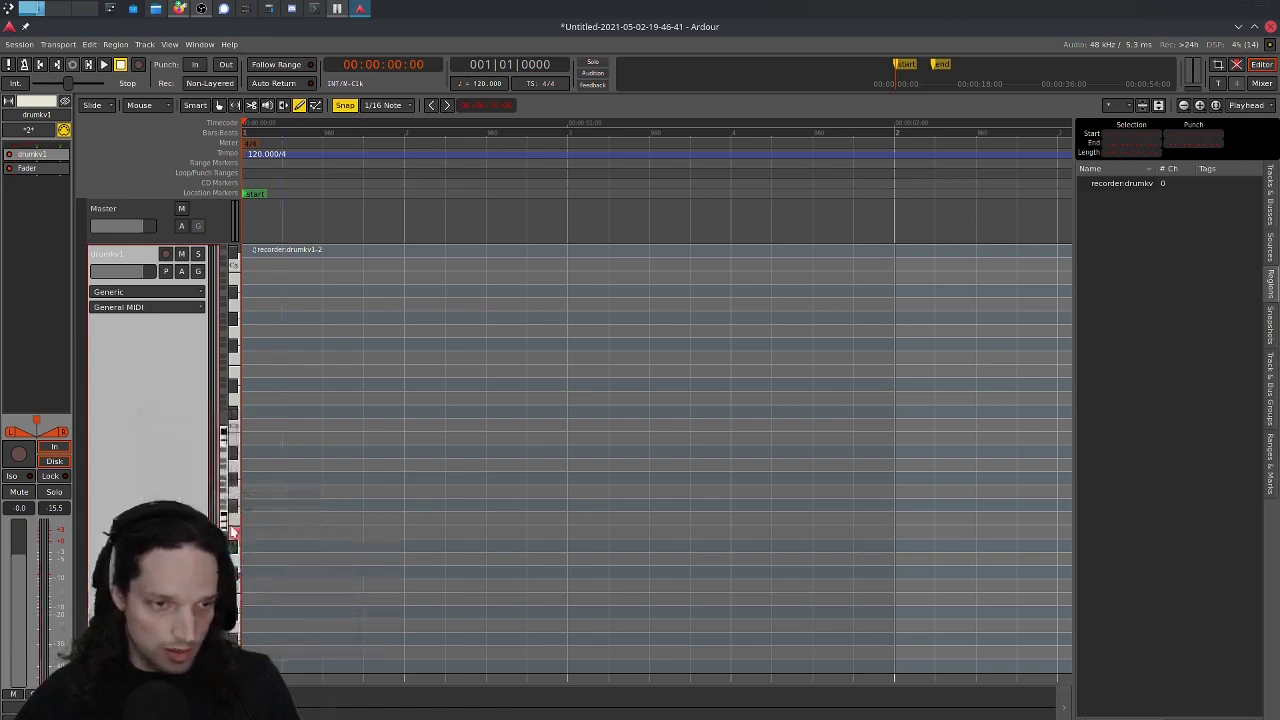
scroll(232, 533, "up", 5)
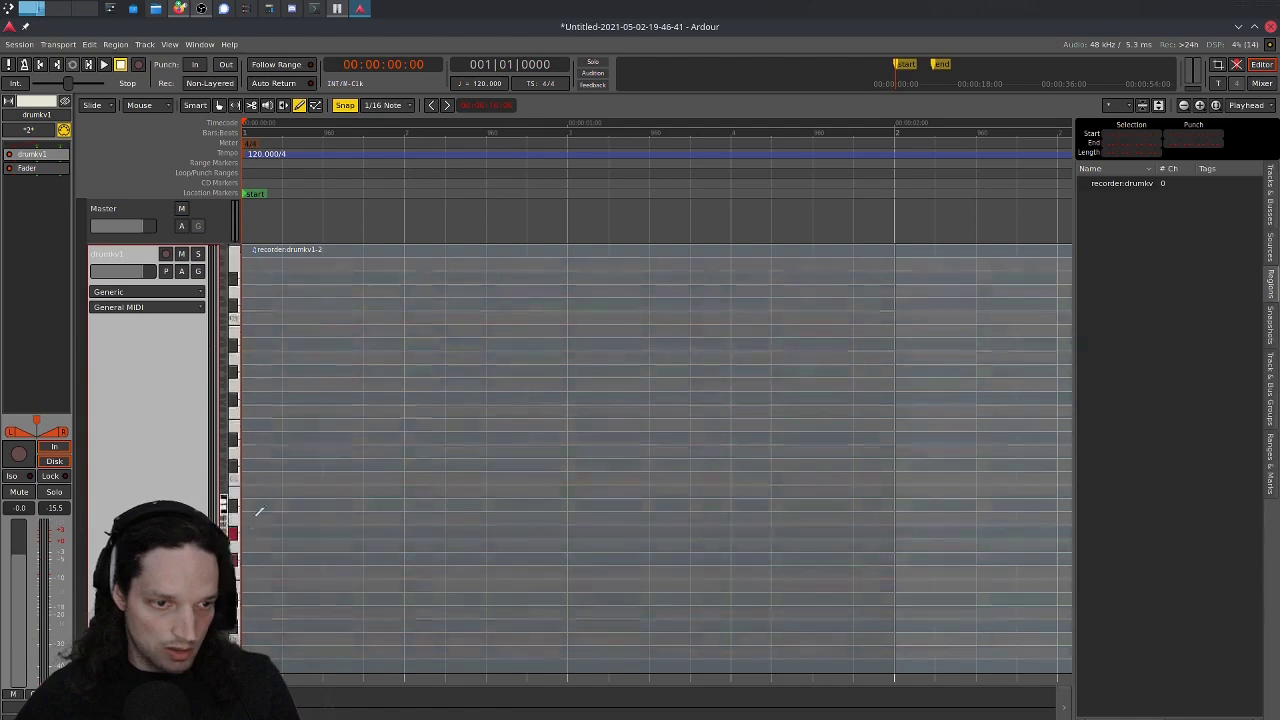
- Place C2 kick notes on beats 1, 2, 3 and 4 of the drum region
left_click_drag(234, 480, 234, 497)
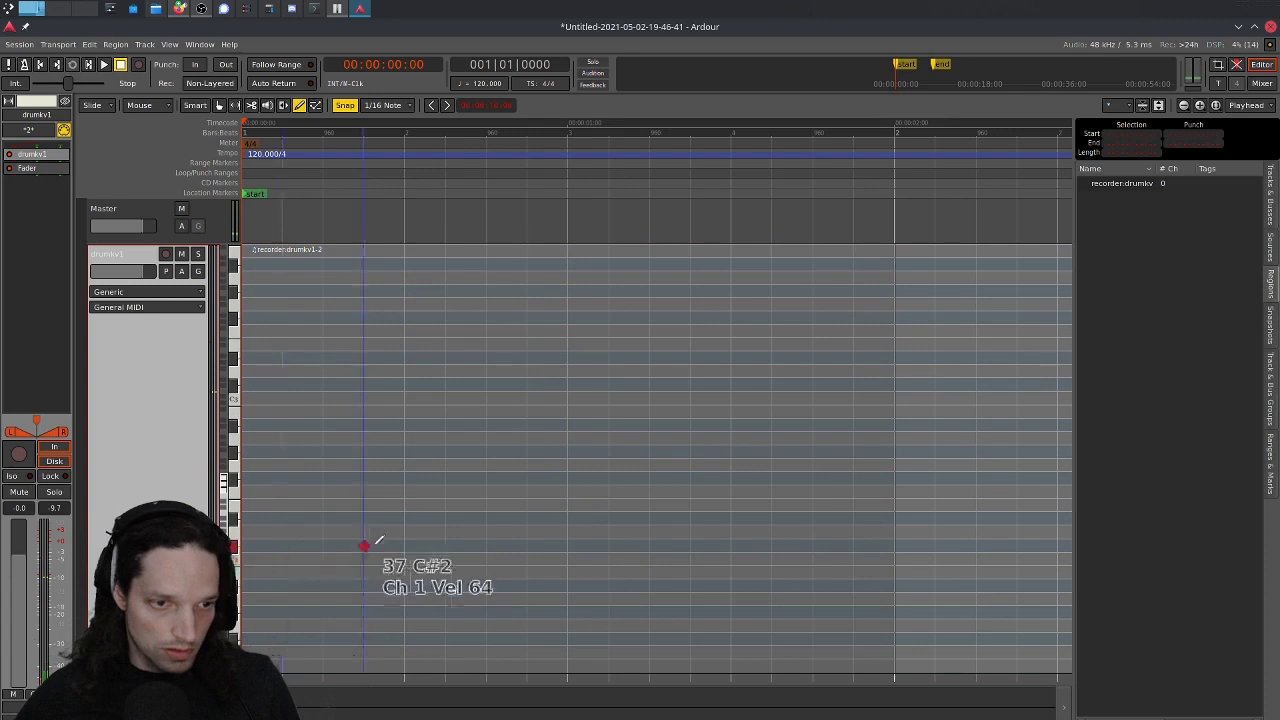
left_click(257, 551)
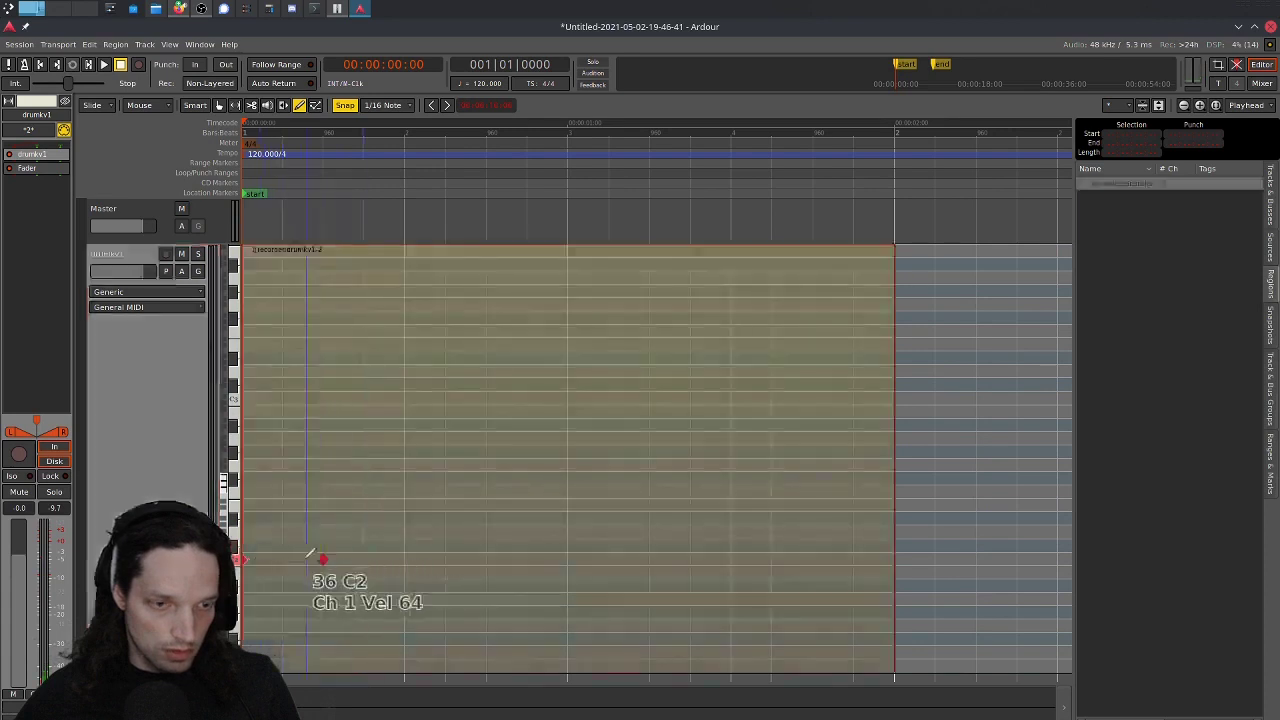
left_click(400, 557)
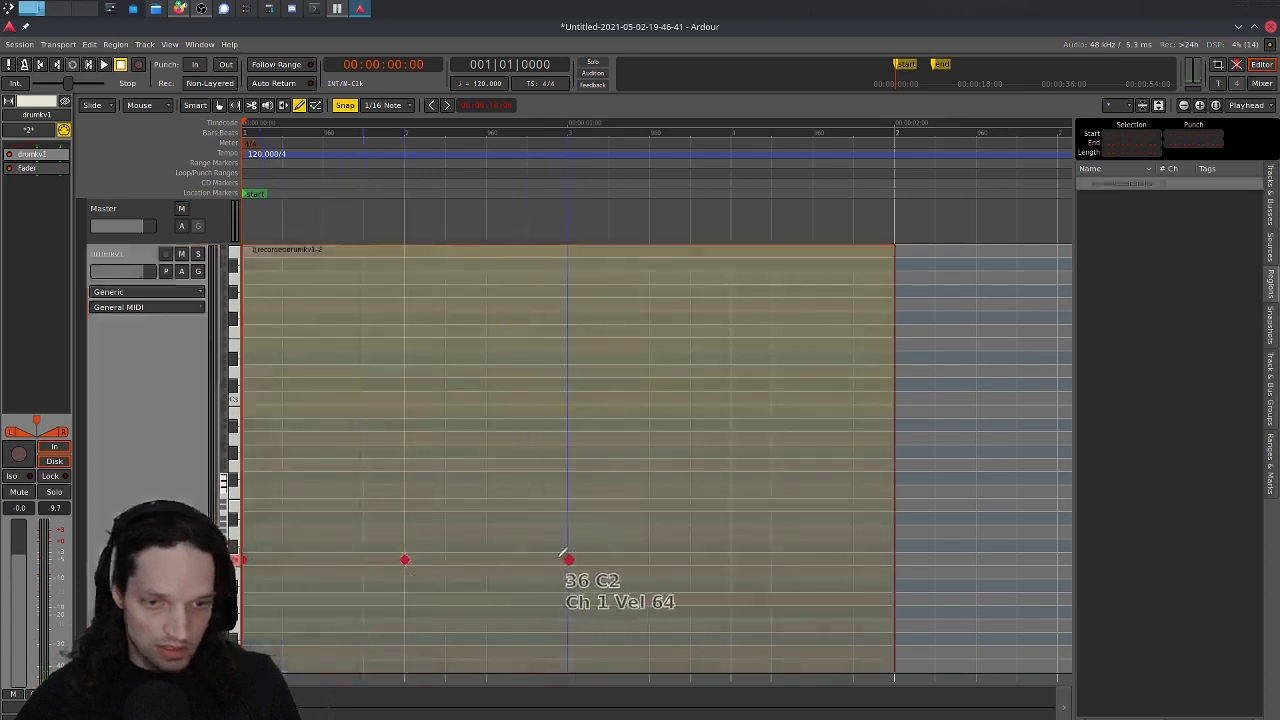
left_click(563, 554)
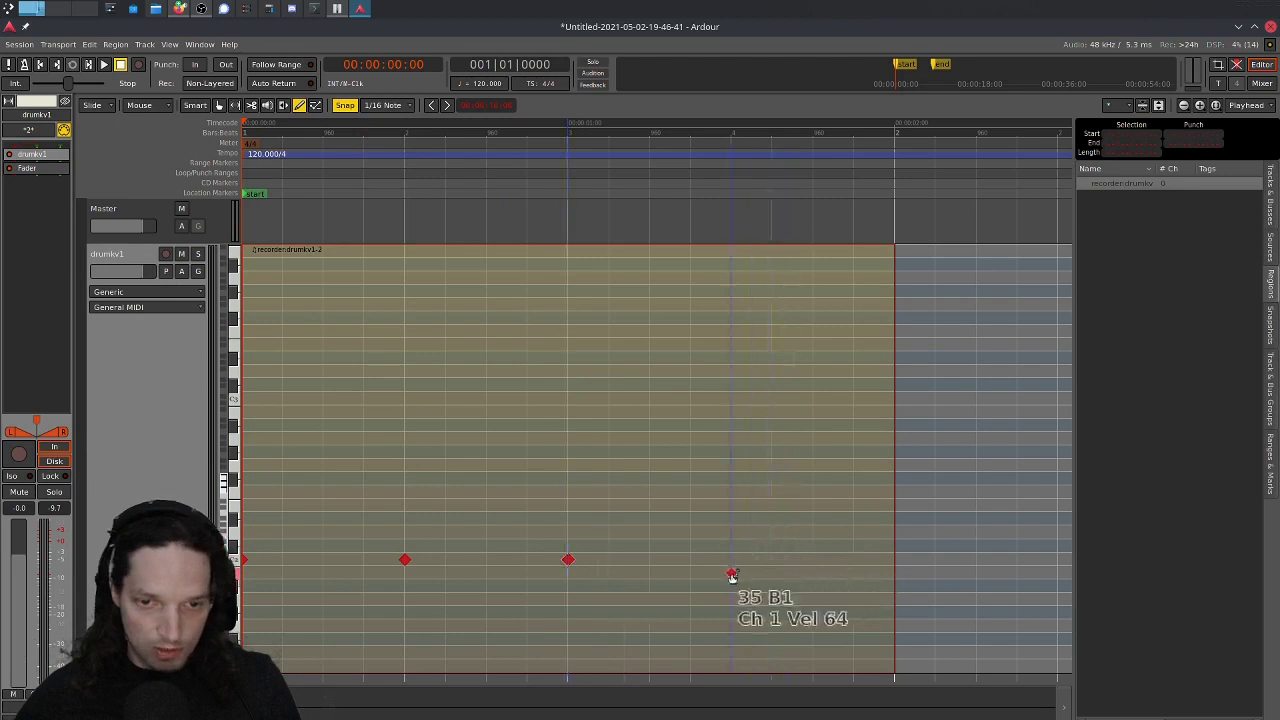
left_click(731, 560)
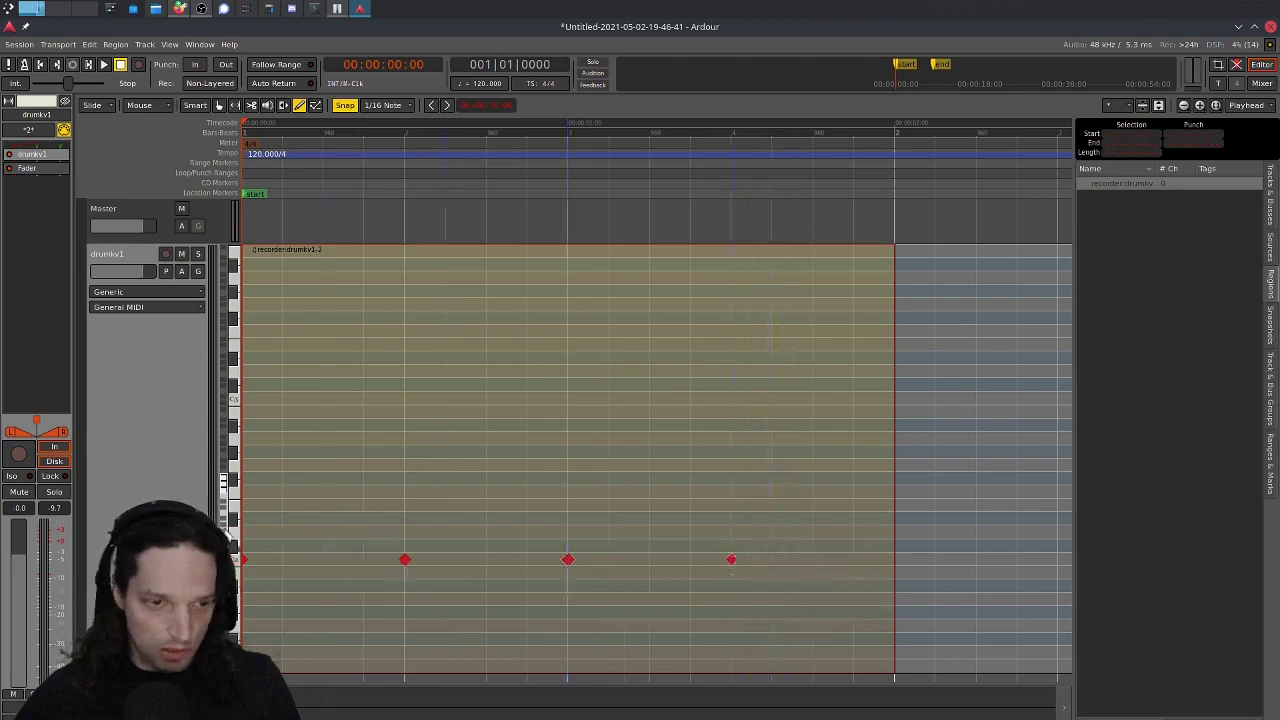
- Add E2 snare notes on beats 2 and 4
left_click(234, 510)
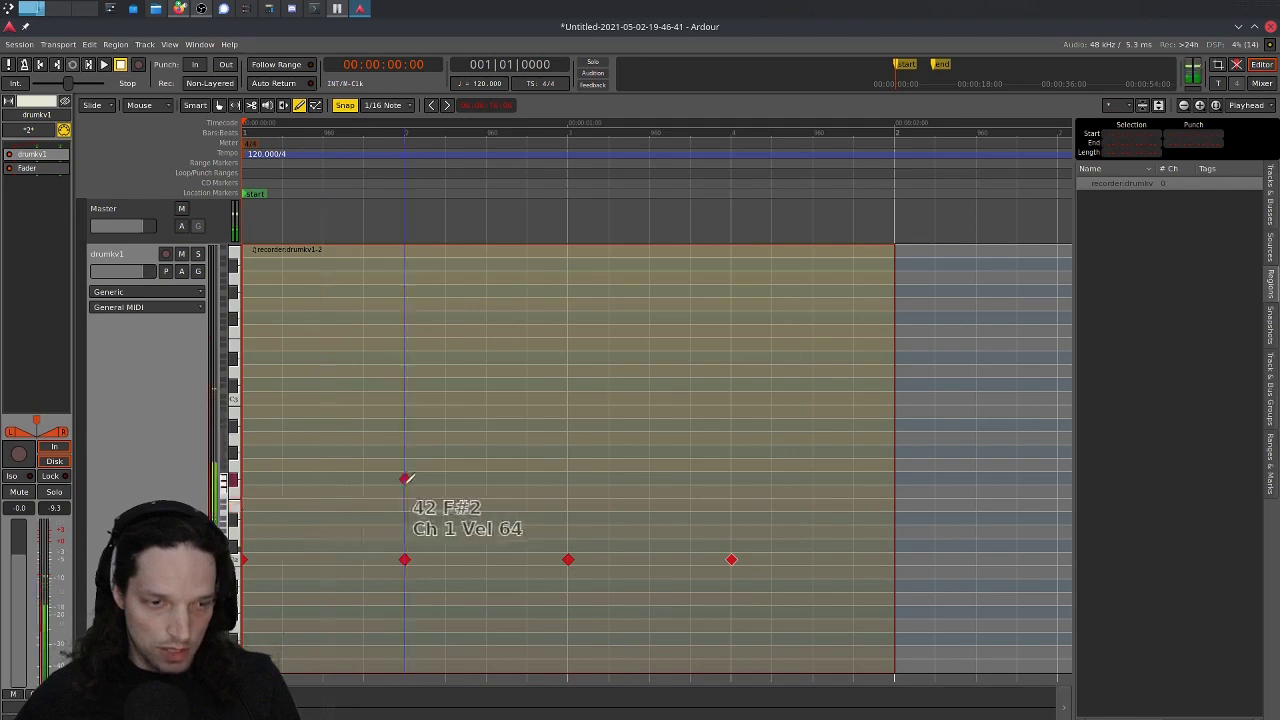
left_click(404, 505)
left_click(731, 504)
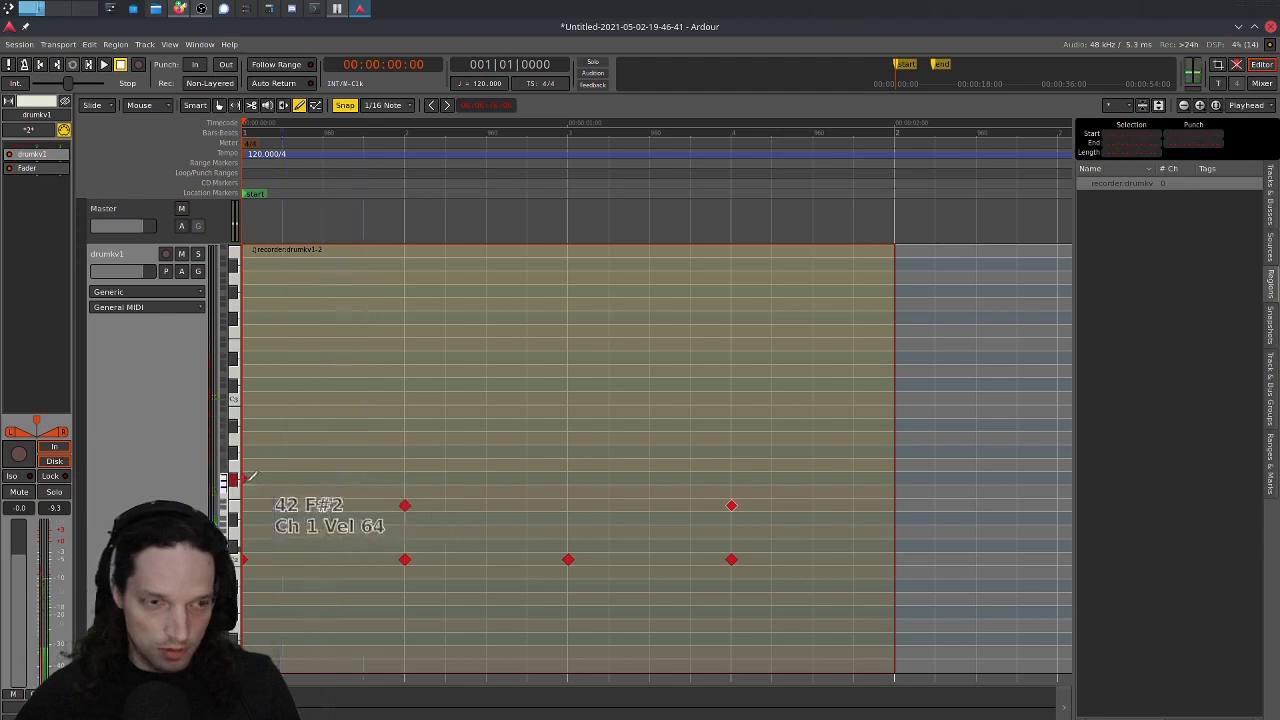
- Draw F#2 hi-hat notes on each eighth-note grid line through the bar end
left_click(333, 477)
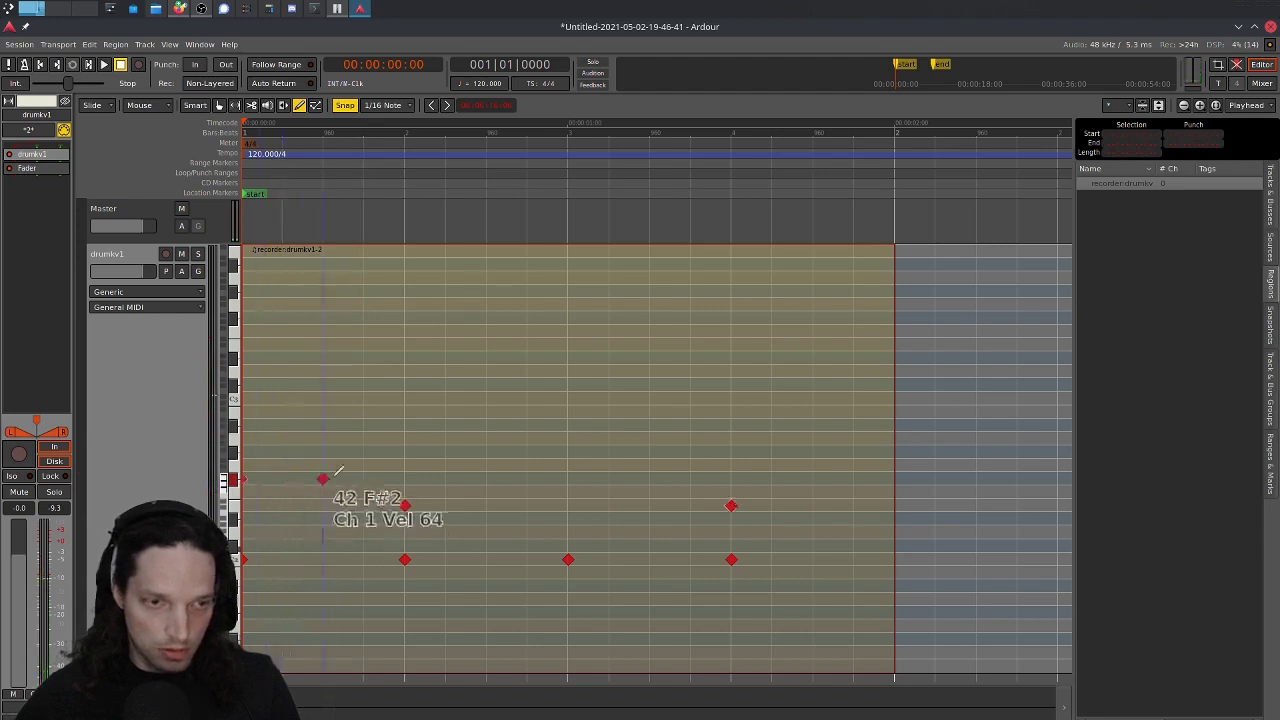
left_click(403, 472)
left_click(519, 477)
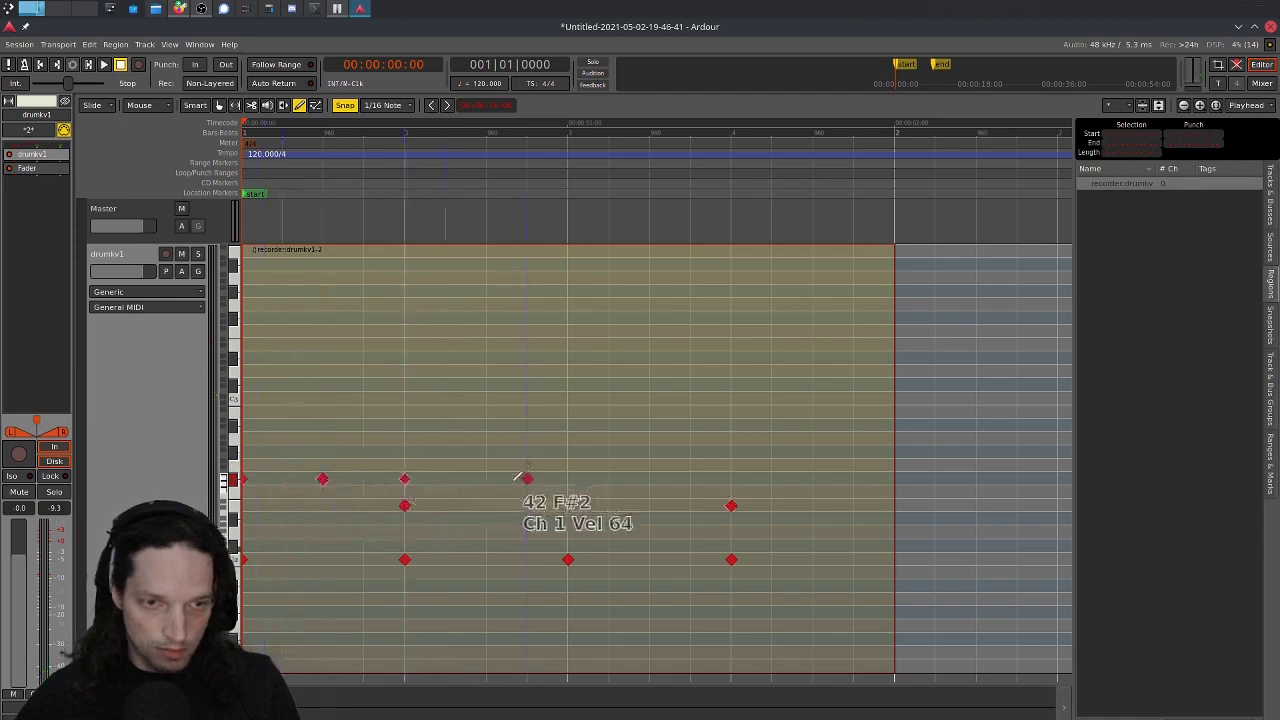
left_click(480, 477)
left_click(561, 477)
left_click(643, 477)
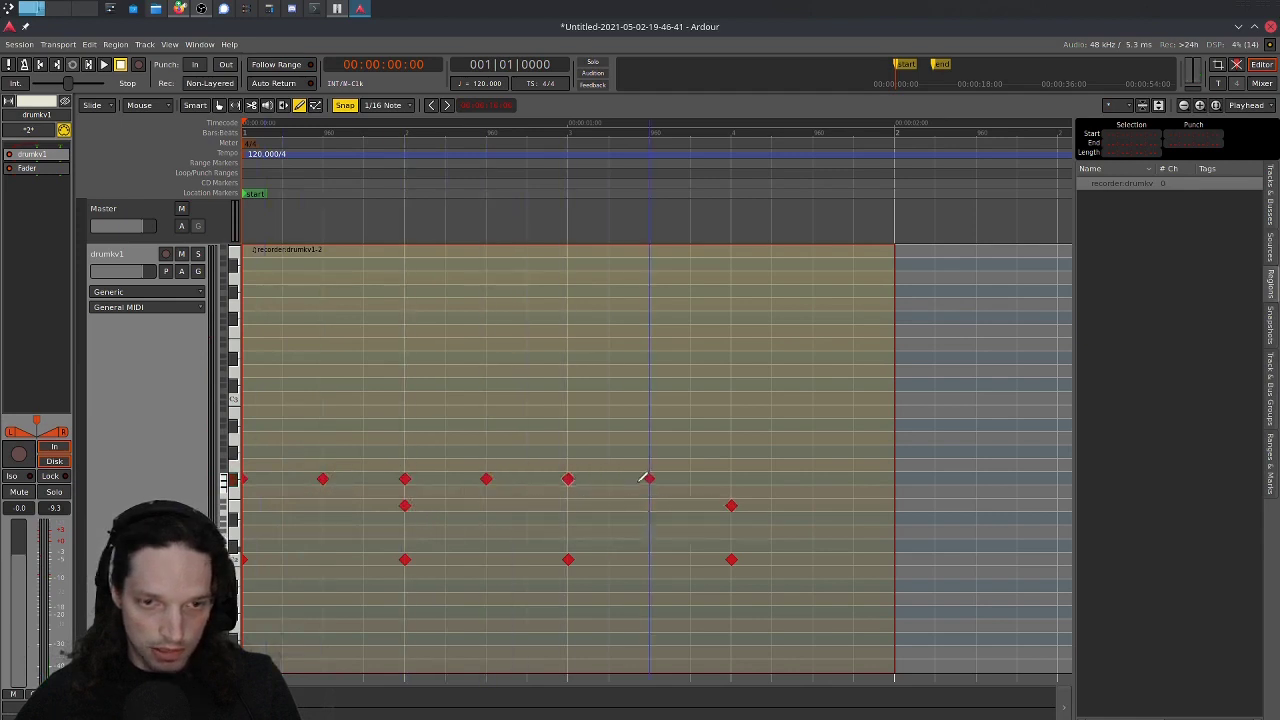
left_click(726, 477)
left_click(807, 477)
- Undo an accidental off-beat E2 note with Ctrl+Z
left_click(604, 503)
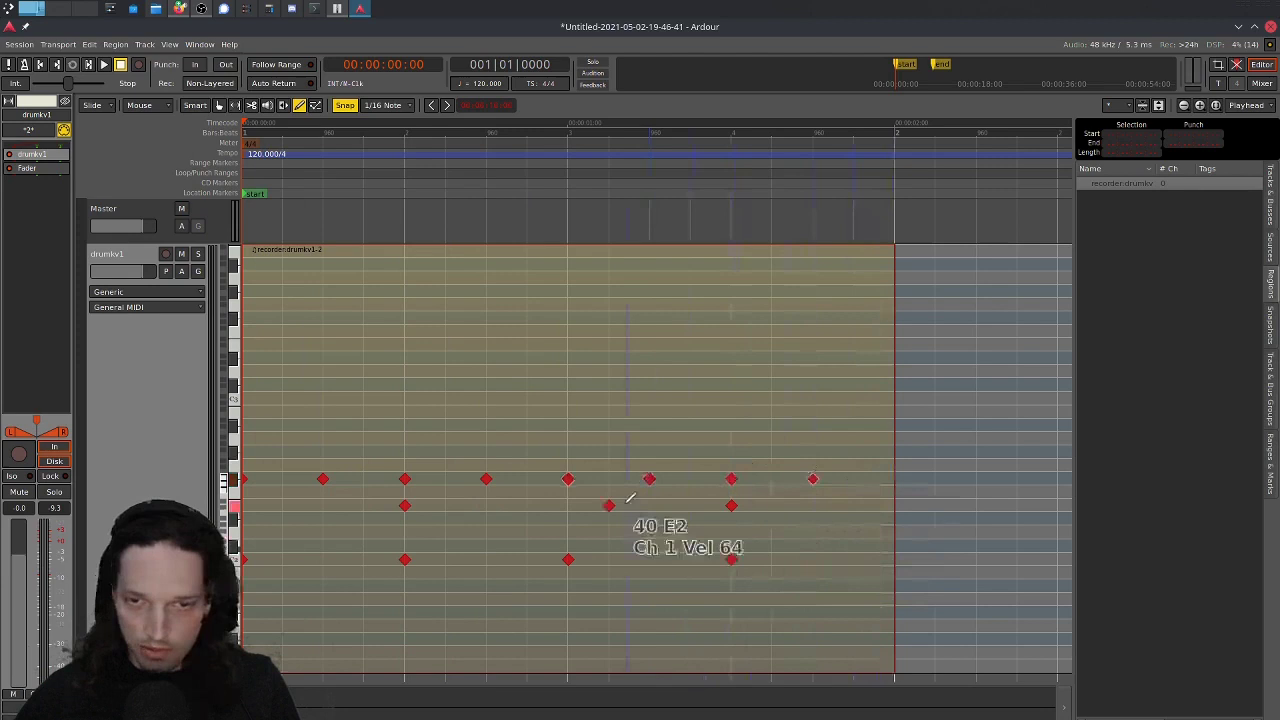
key("ctrl+z")
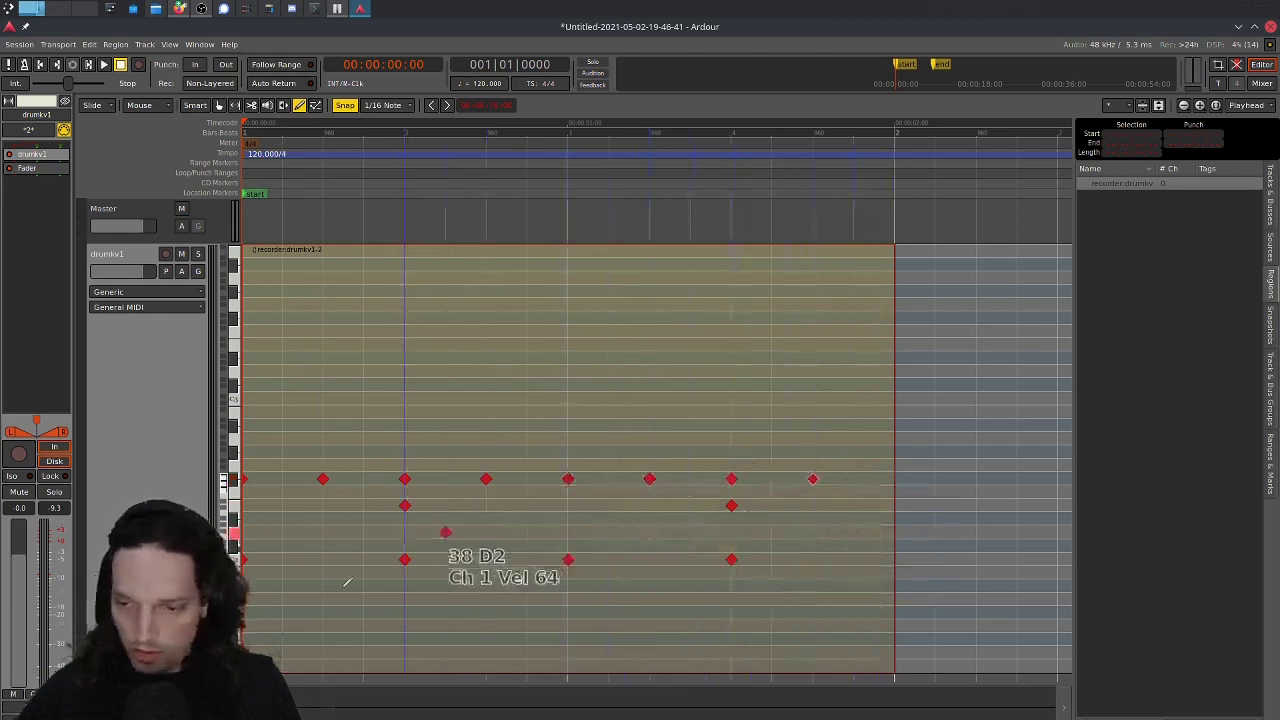
left_click(405, 531)
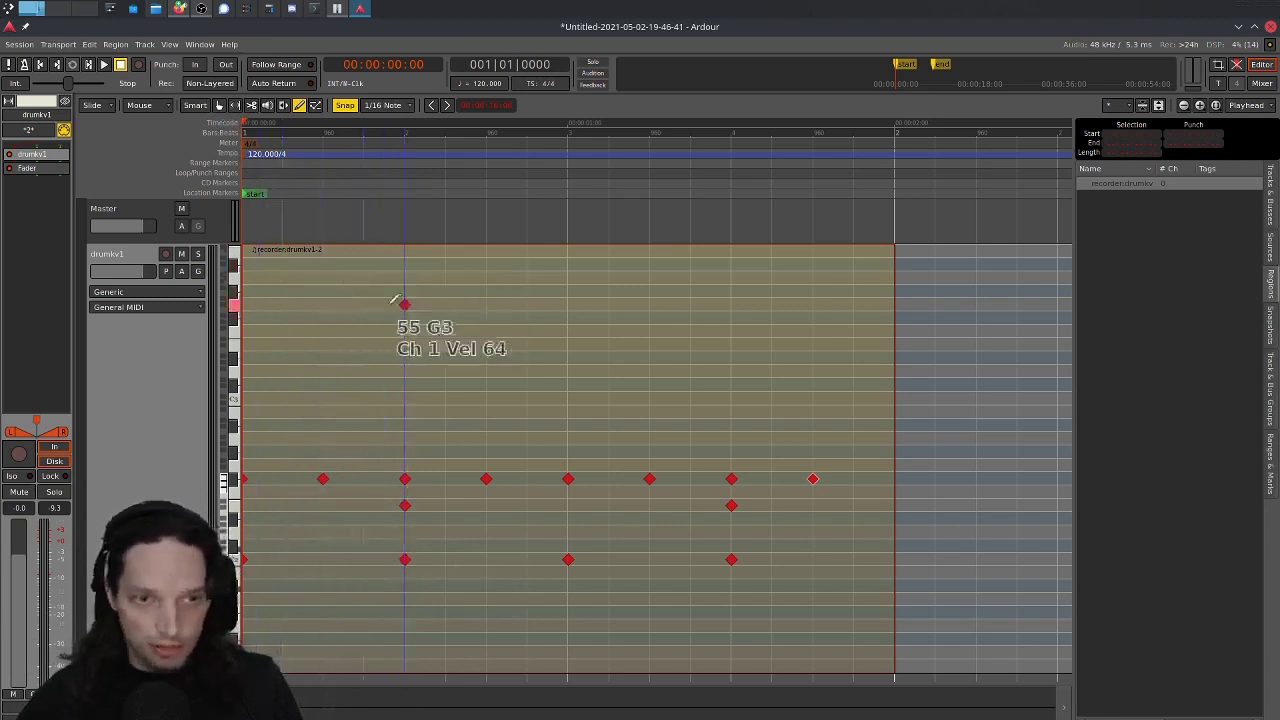
- In Grab mode, loop the one-bar drum region from its context menu, then stop playback
key("g")
left_click(420, 371)
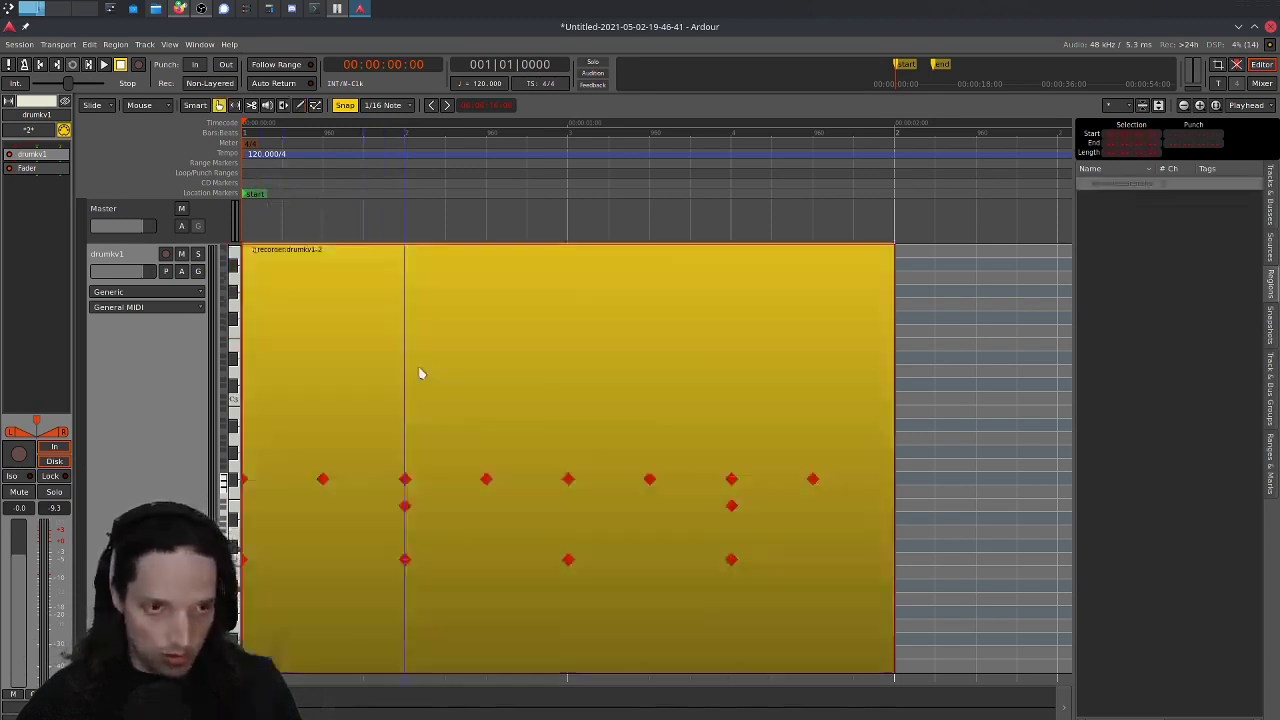
right_click(420, 373)
left_click(409, 309)
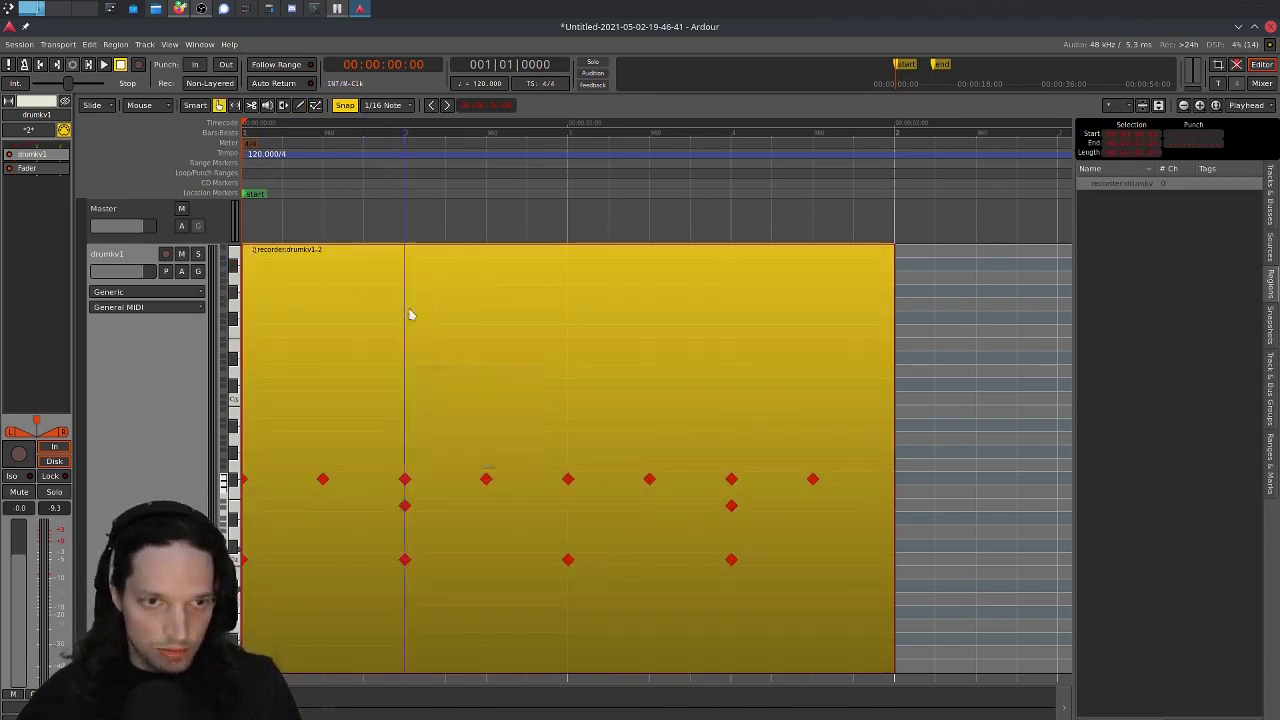
right_click(409, 310)
mouse_move(486, 317)
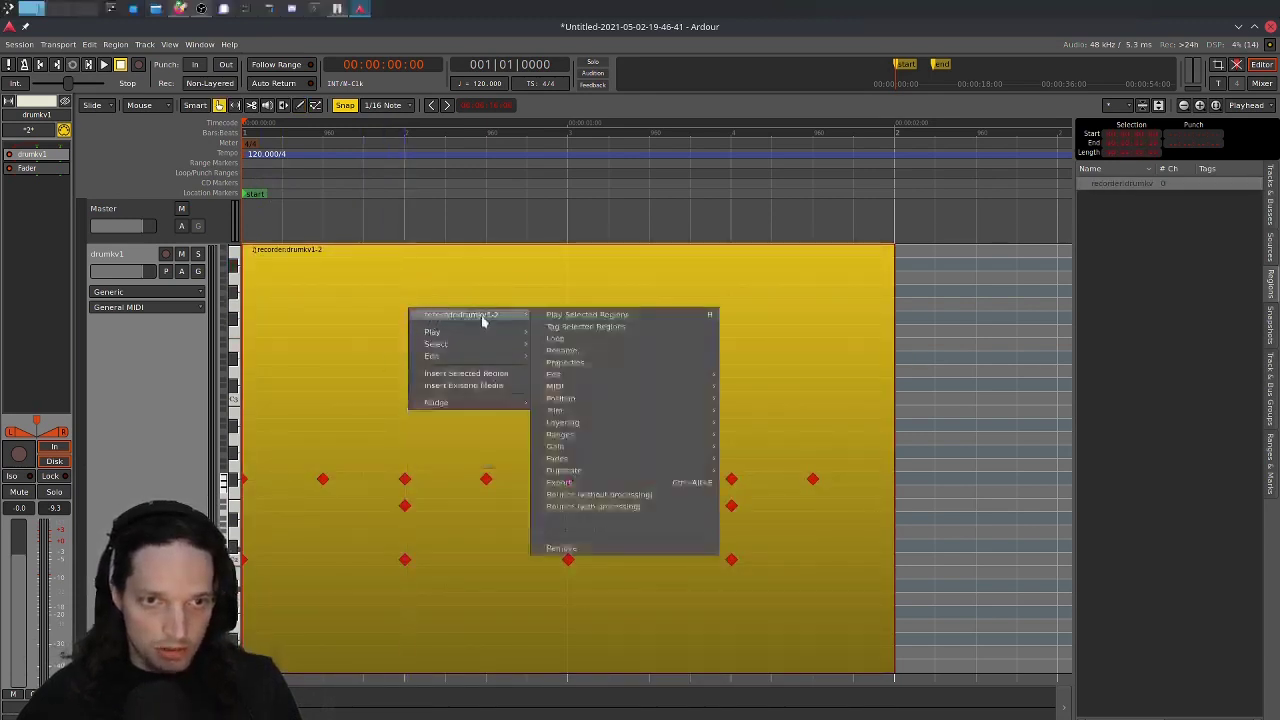
left_click(585, 341)
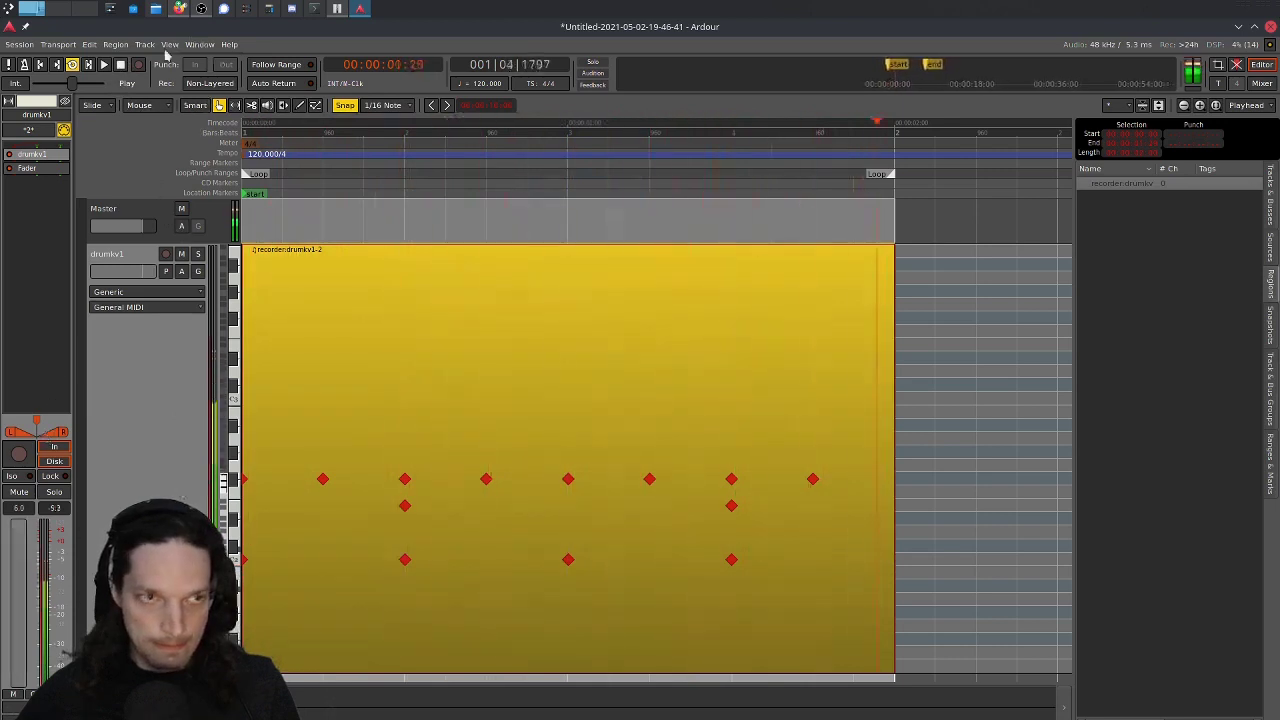
key("space")
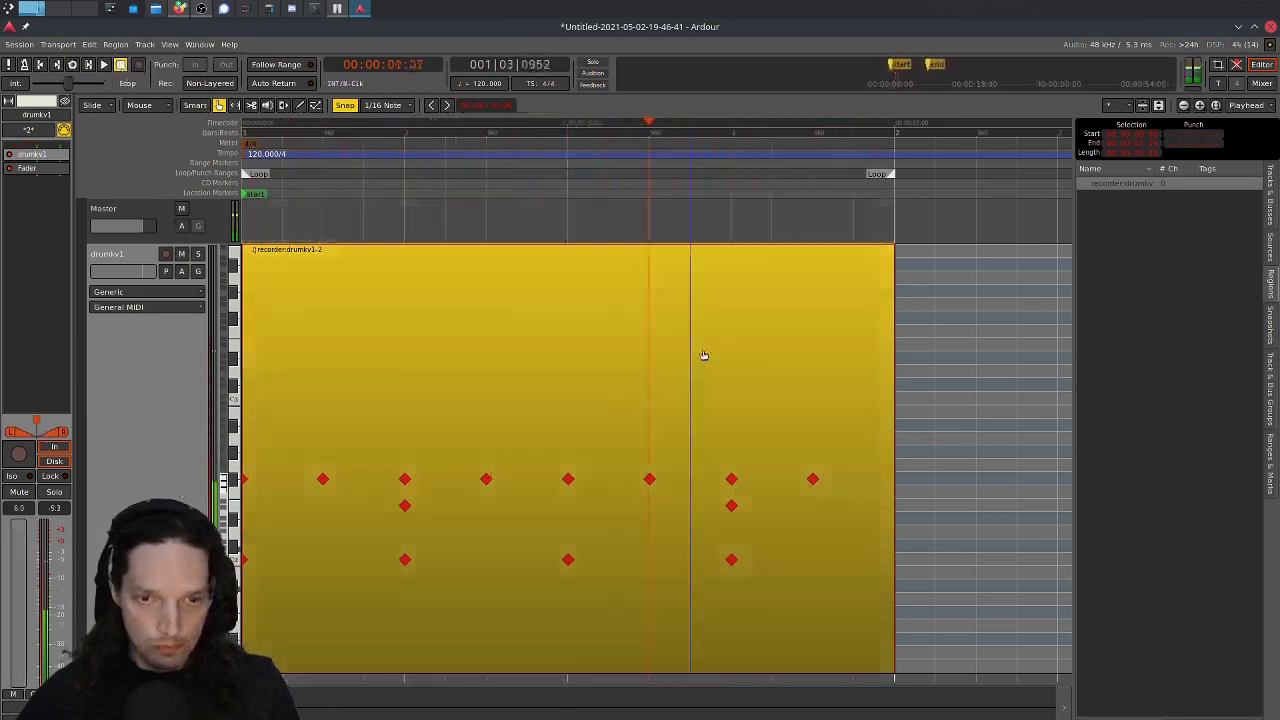